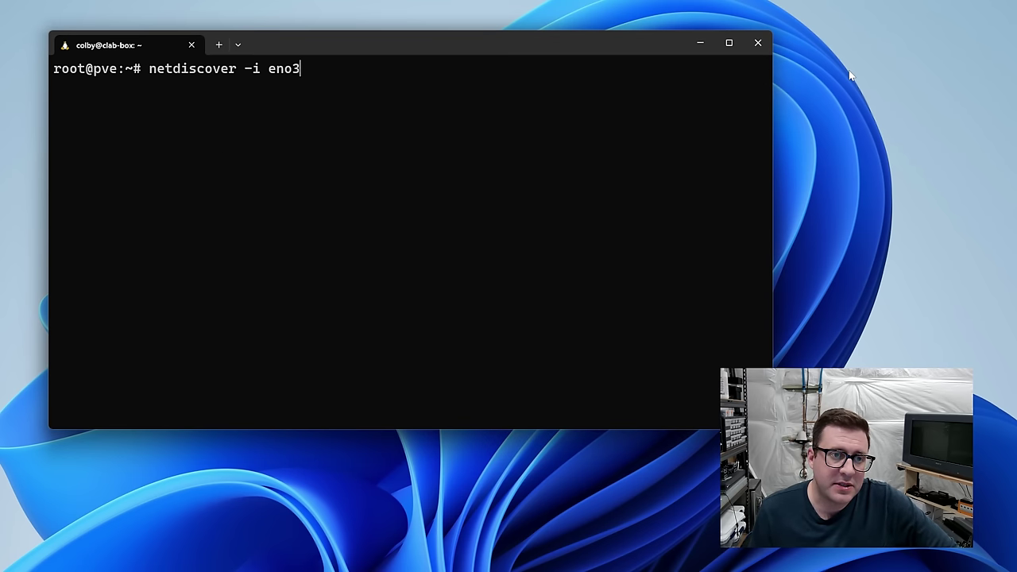
Step: Run netdiscover on interface eno3 to scan the network for devices
key(Return)
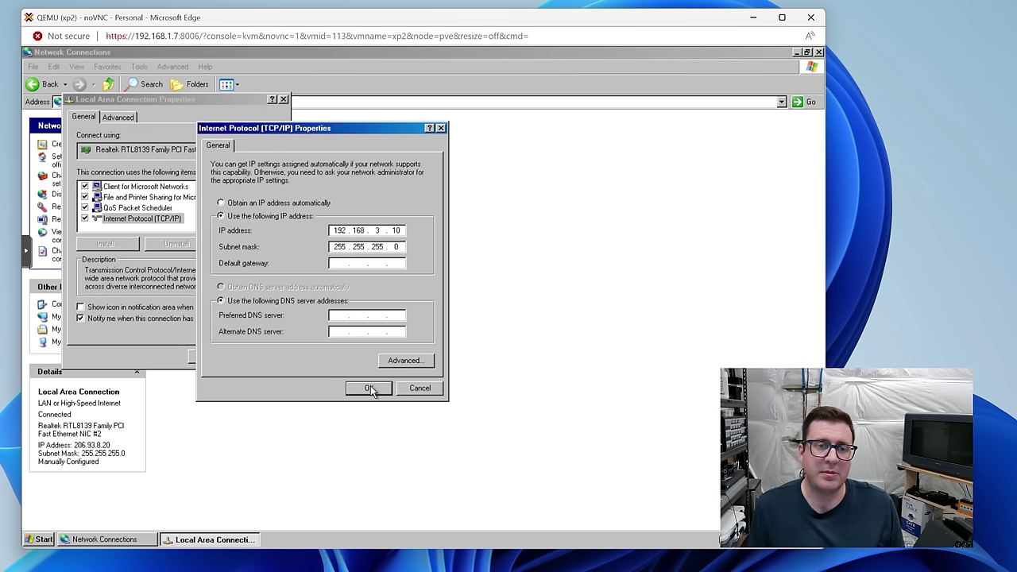
Step: Confirm static IP 192.168.3.10 with mask 255.255.255.0 and close Local Area Connection Properties
click(367, 387)
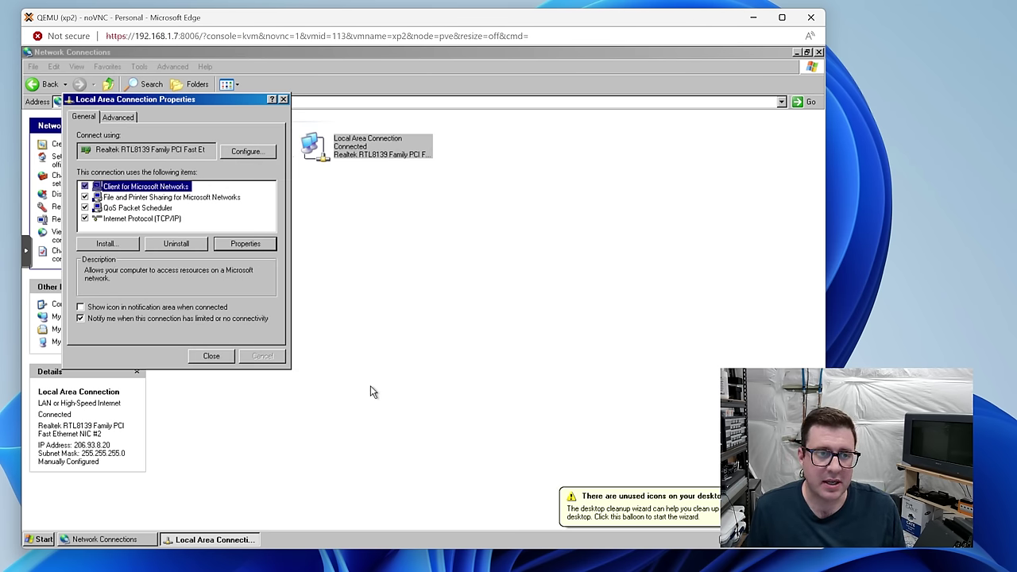
click(208, 356)
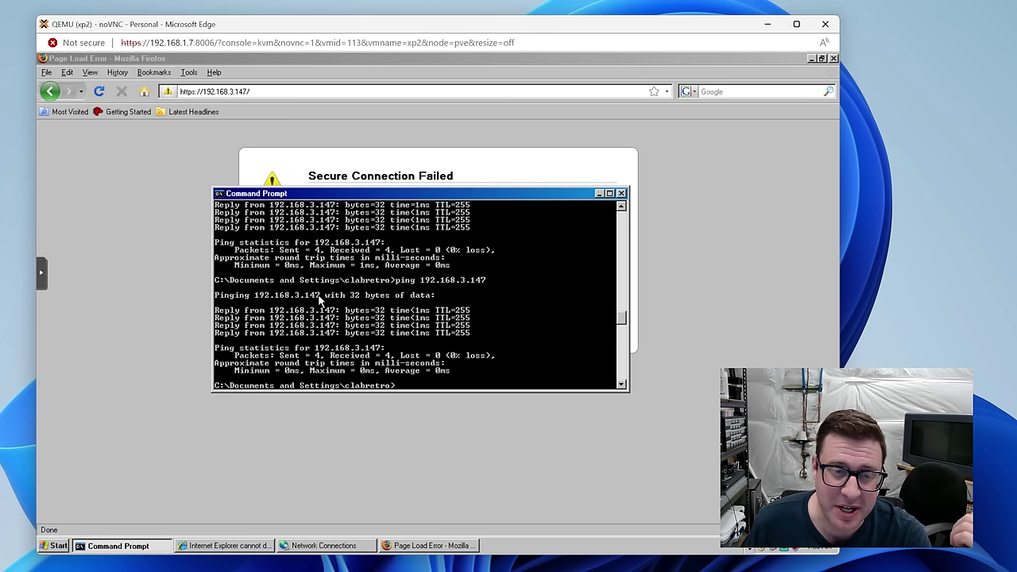
Step: Note the ssl_error_no_cypher_overlap code in Firefox and accept the about:config warranty warning
click(428, 172)
click(258, 92)
click(409, 240)
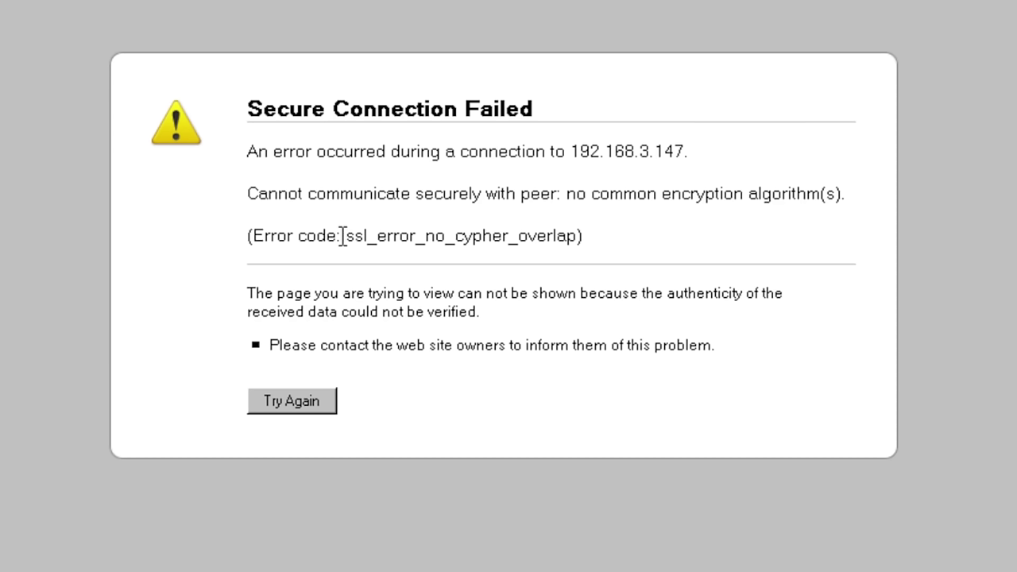
drag(358, 240, 449, 239)
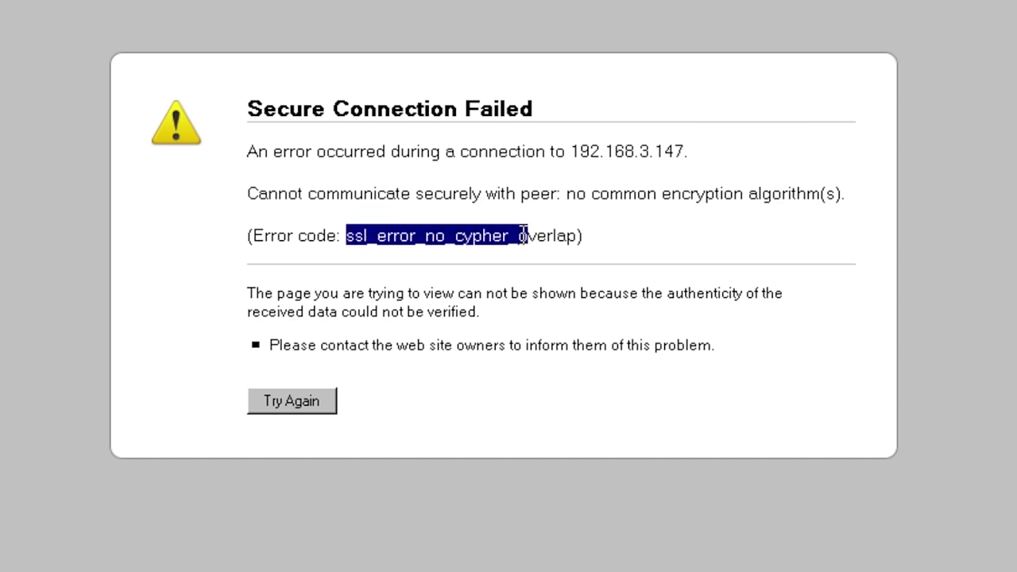
drag(525, 235, 590, 251)
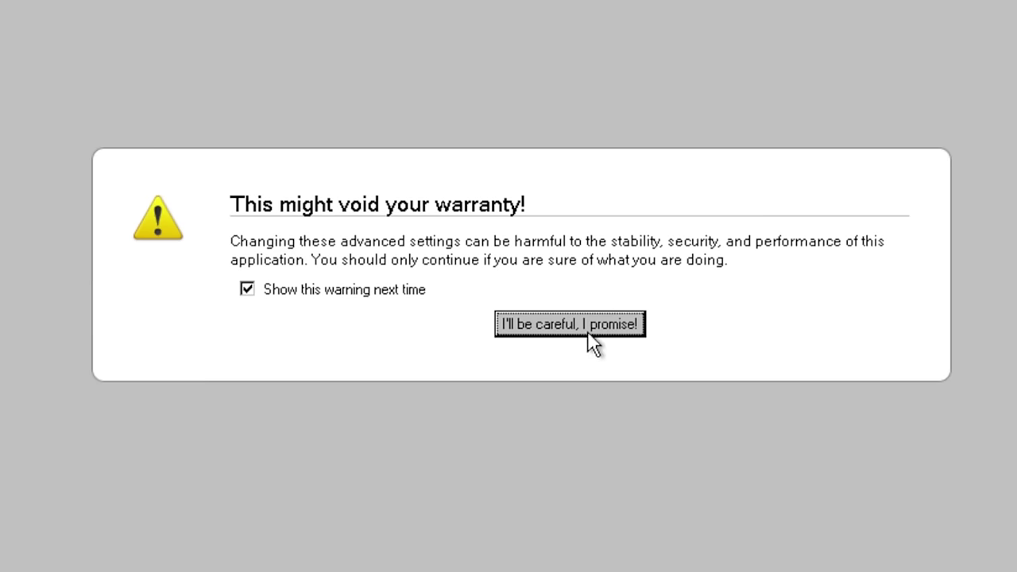
click(587, 331)
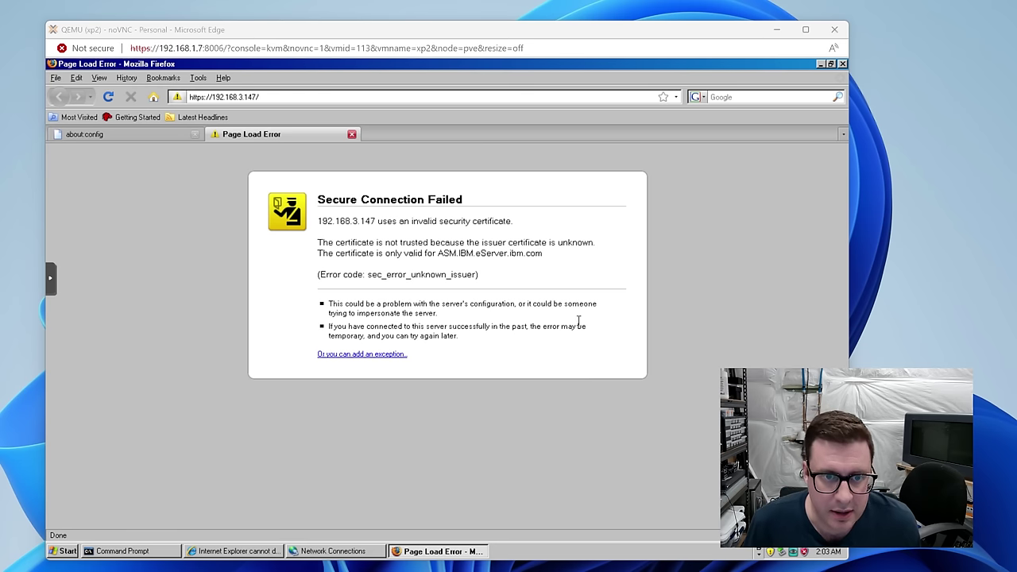
Step: Add a certificate exception for 192.168.3.147 by fetching and confirming its certificate
click(363, 353)
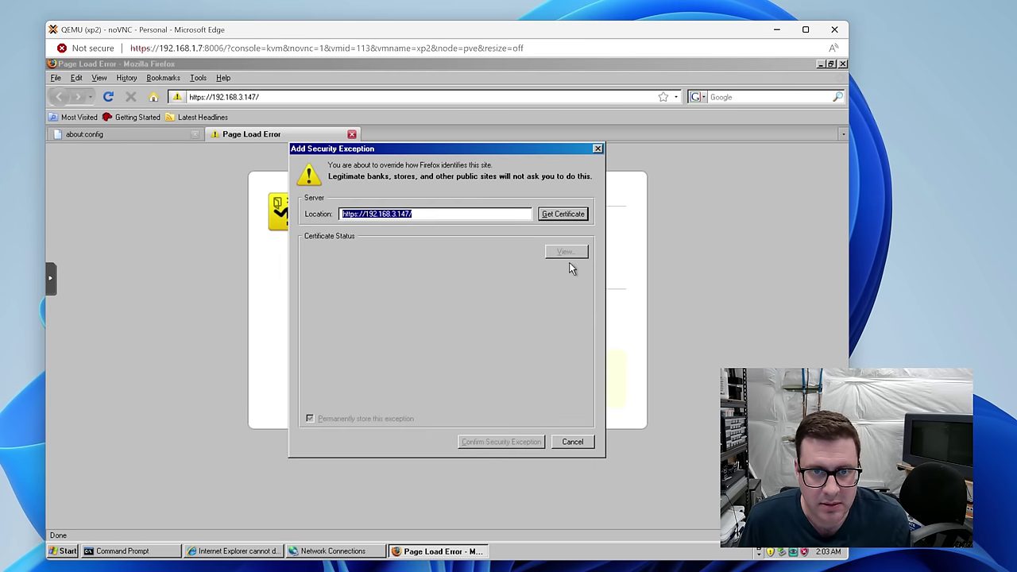
click(580, 215)
click(518, 441)
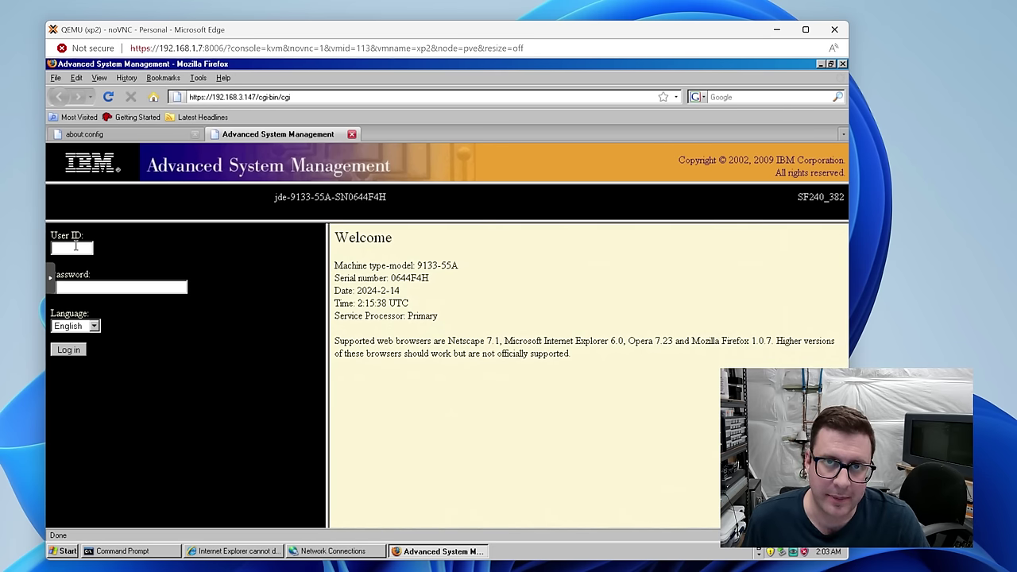
Step: Close about:config, submit the admin user ID and password, decline saving, and note the invalid-login error
click(194, 134)
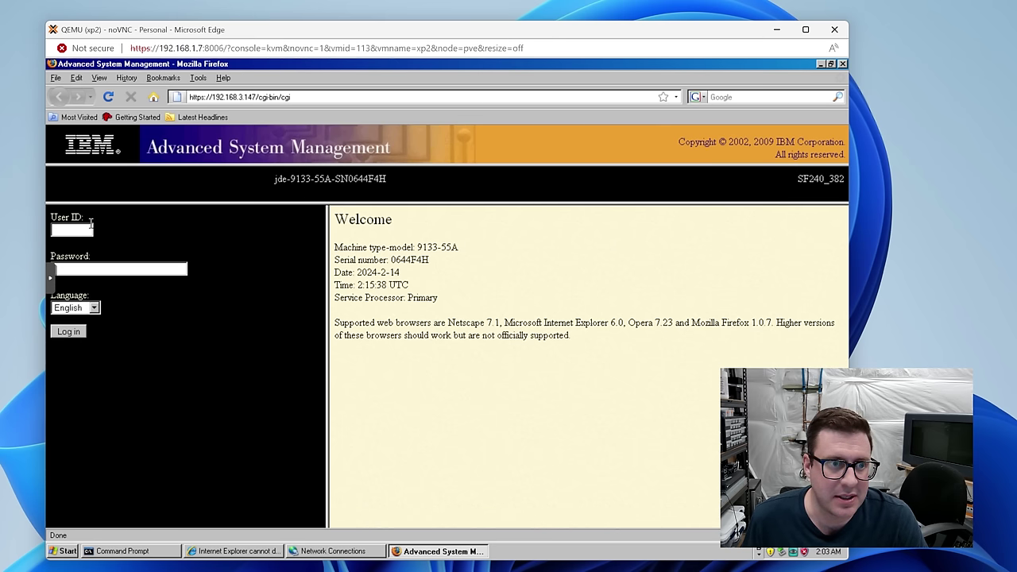
text(adminadmin)
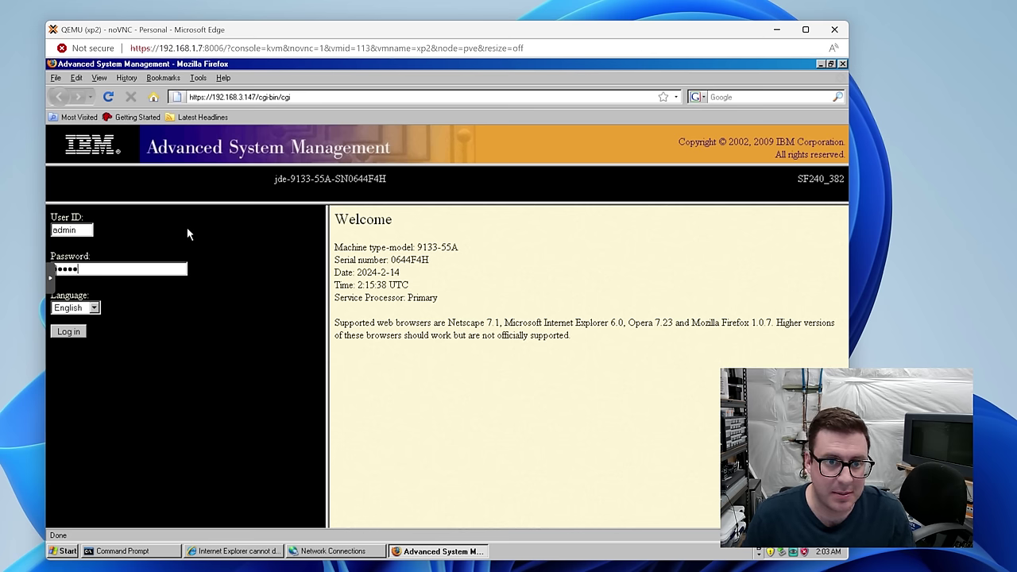
click(66, 333)
click(809, 132)
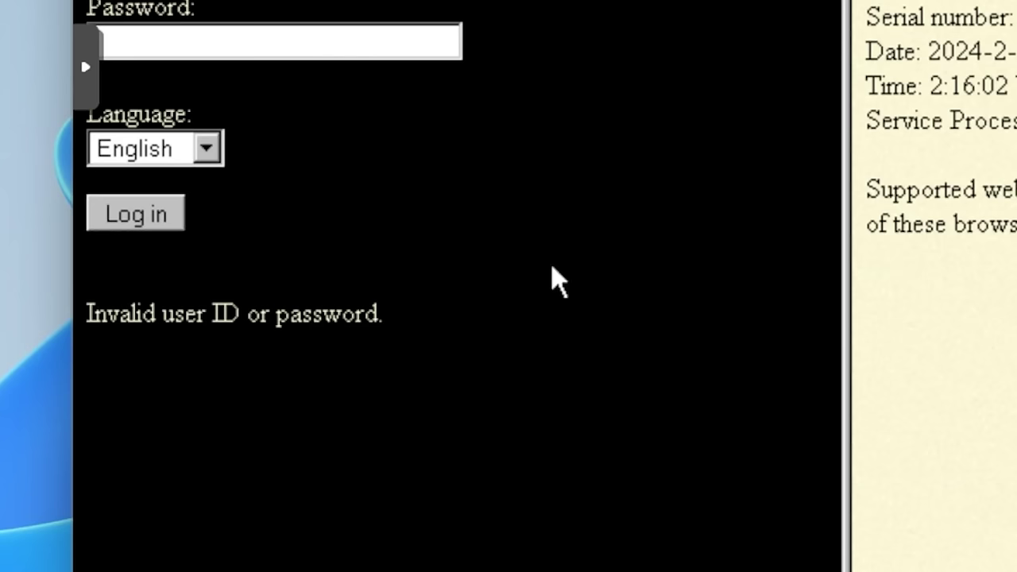
drag(85, 314, 420, 307)
click(419, 333)
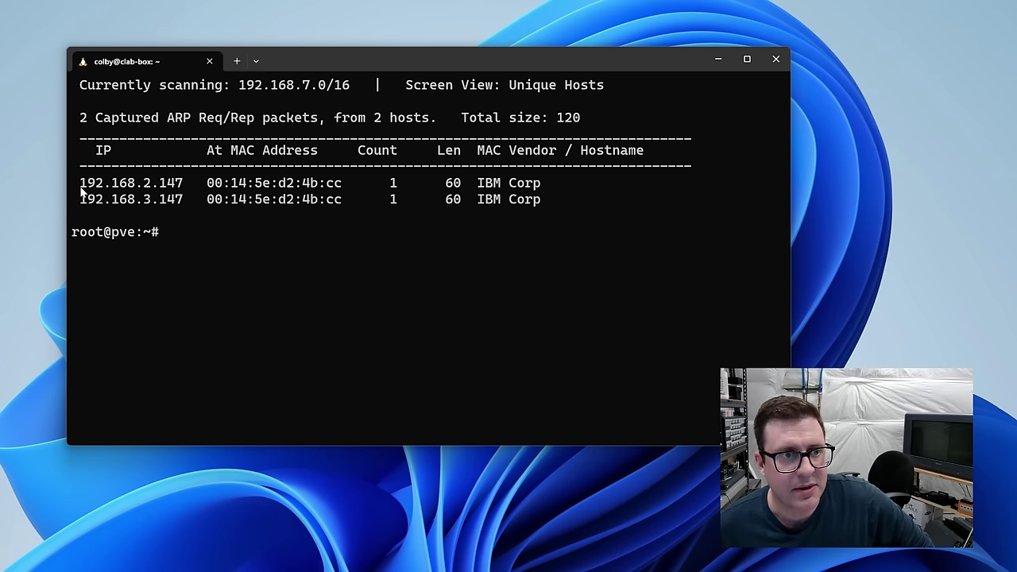
drag(82, 189, 171, 189)
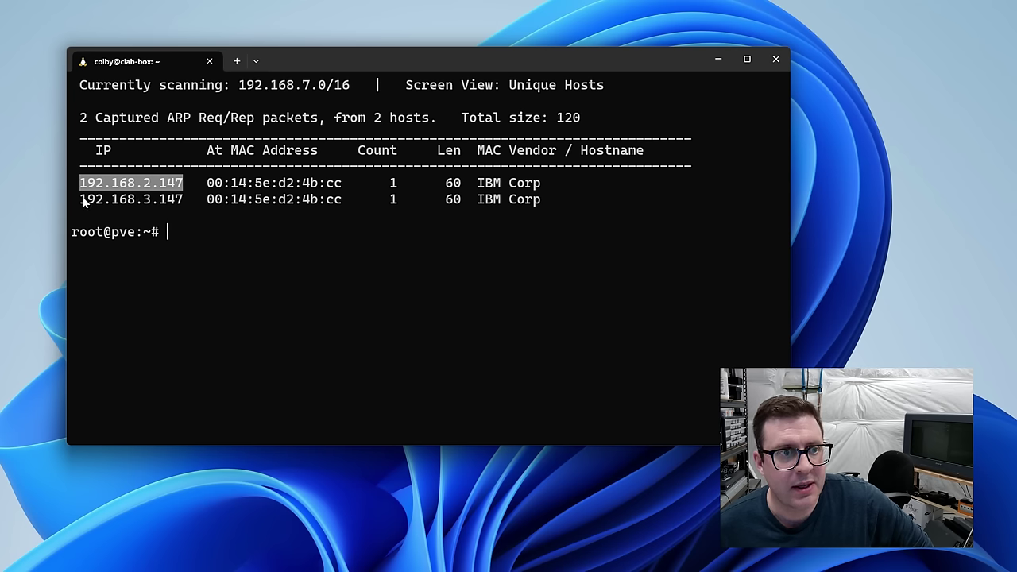
drag(79, 200, 144, 203)
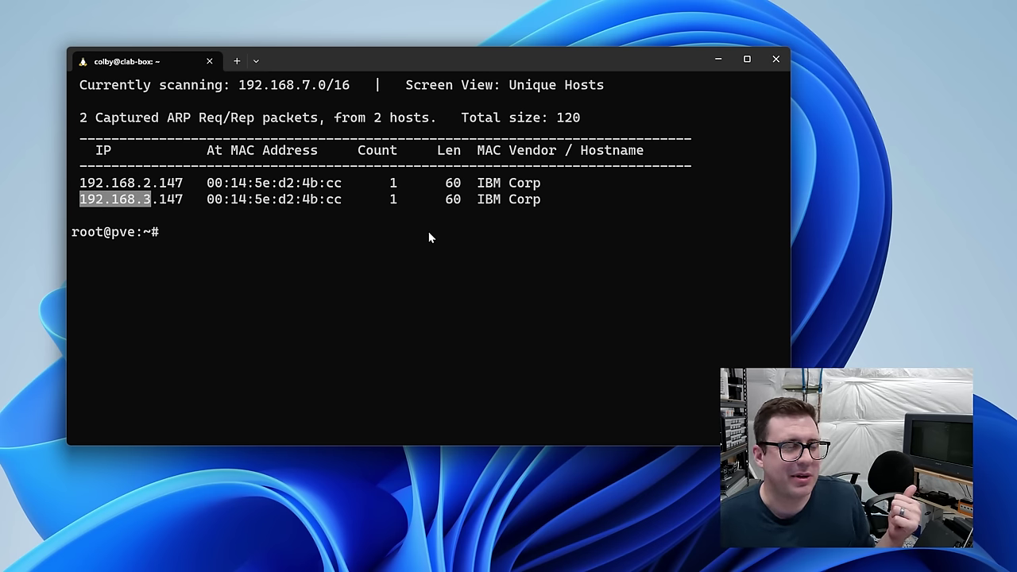
click(103, 188)
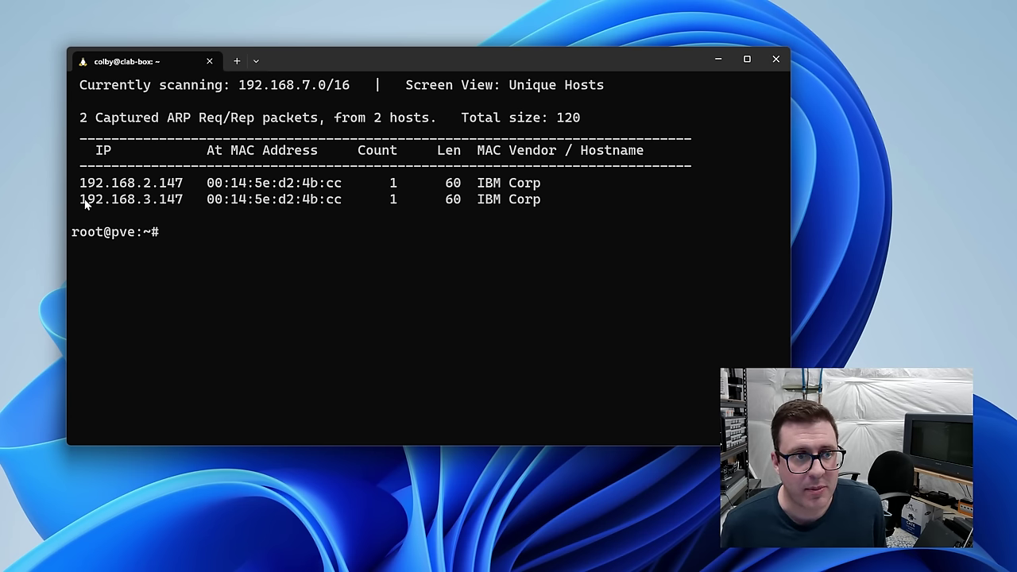
drag(79, 200, 148, 210)
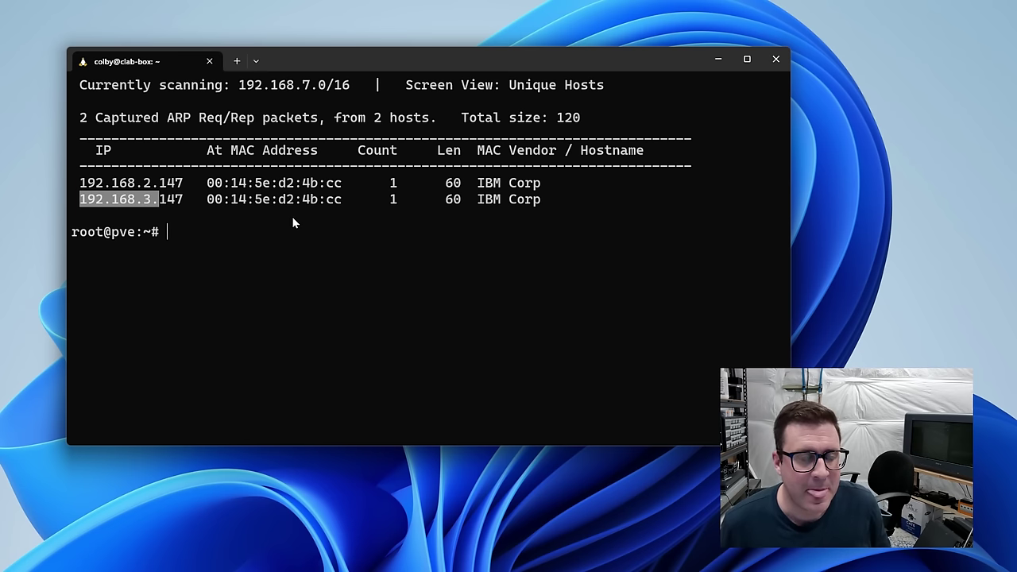
drag(80, 185, 186, 188)
right_click(186, 188)
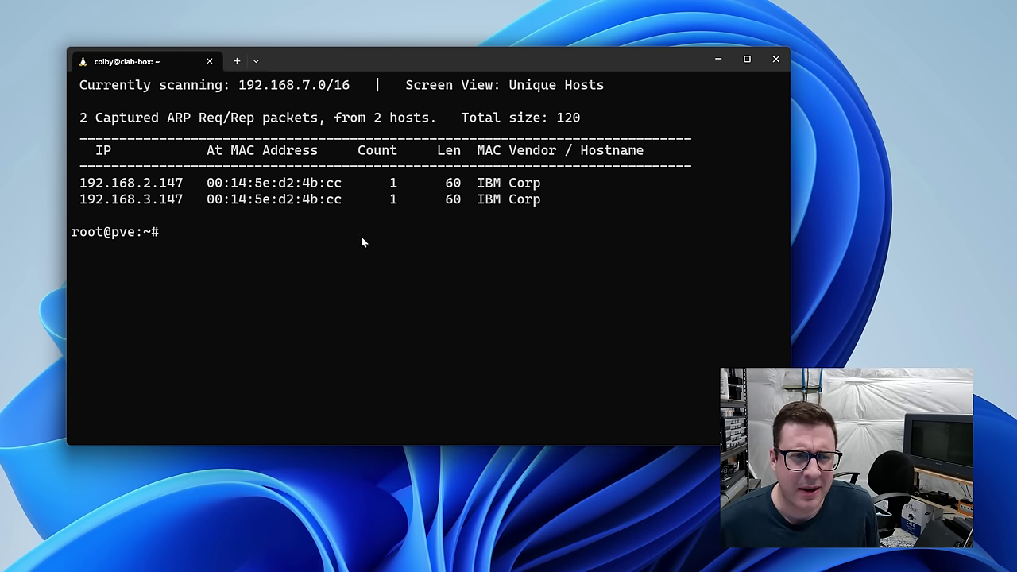
drag(87, 189, 202, 203)
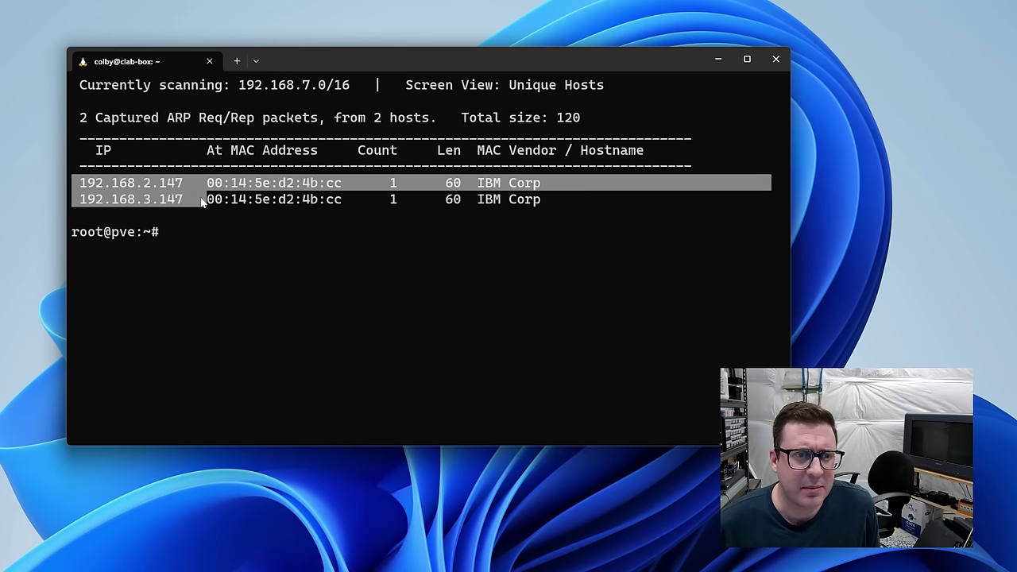
right_click(328, 207)
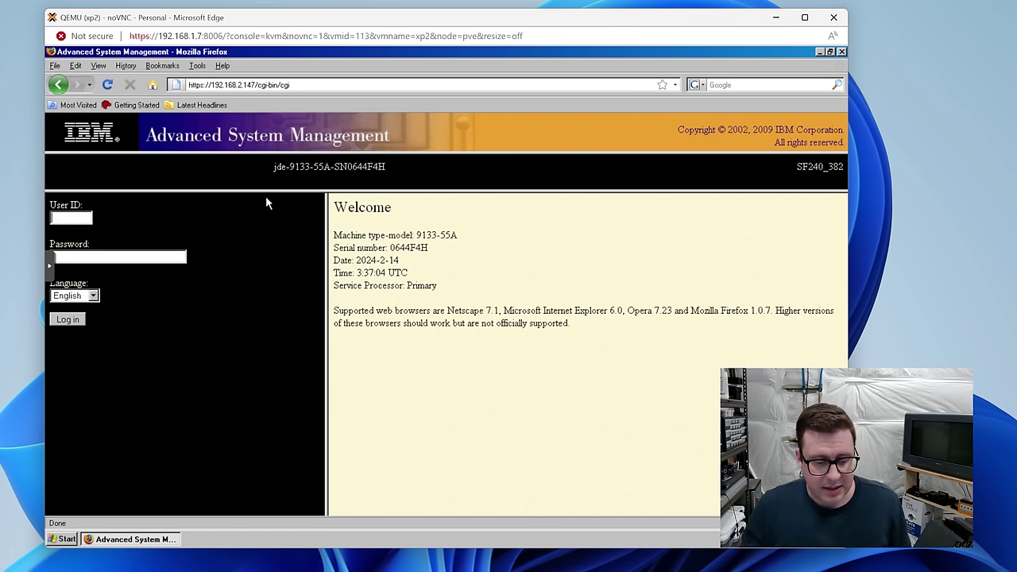
Step: Log in to ASM with the admin credentials and choose Never save for this site
text(admin)
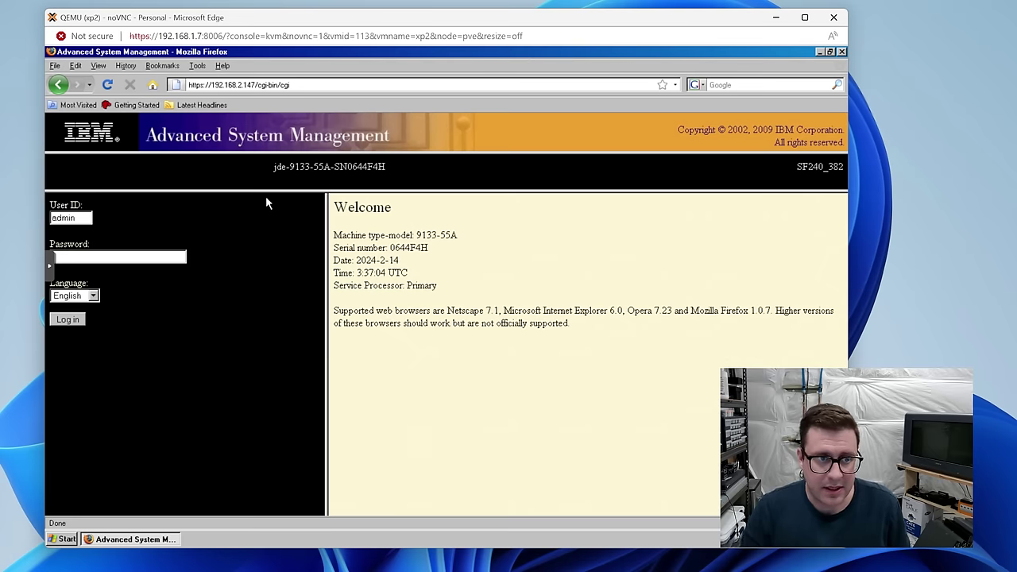
click(67, 319)
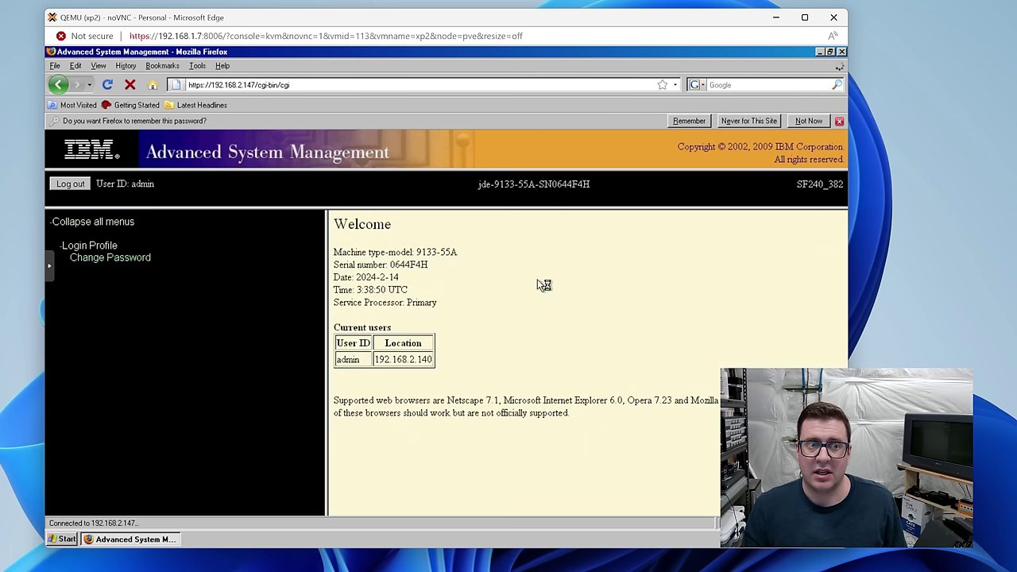
click(748, 121)
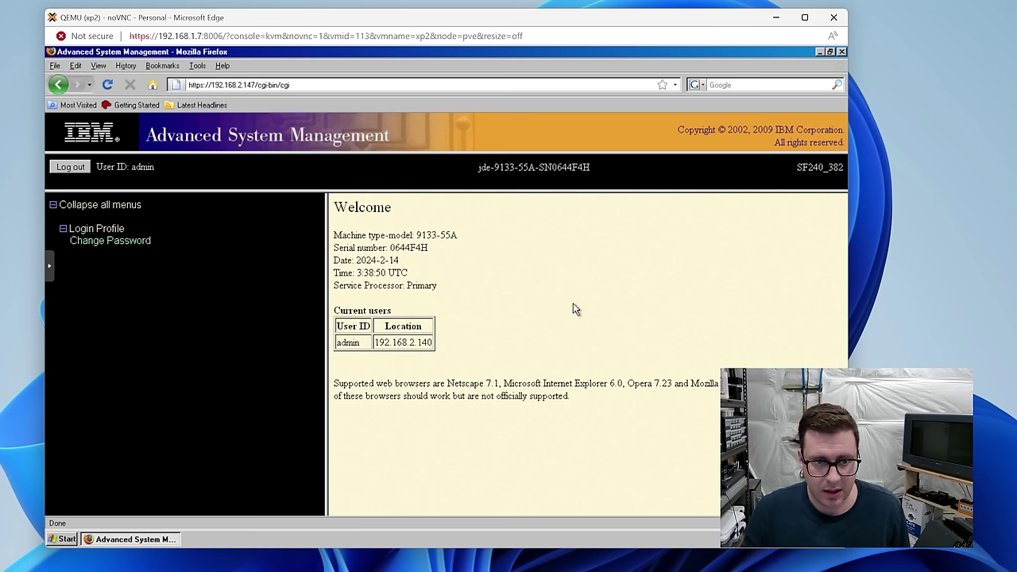
Step: On Login Profile > Change Password, keep admin selected and submit the new password
click(108, 244)
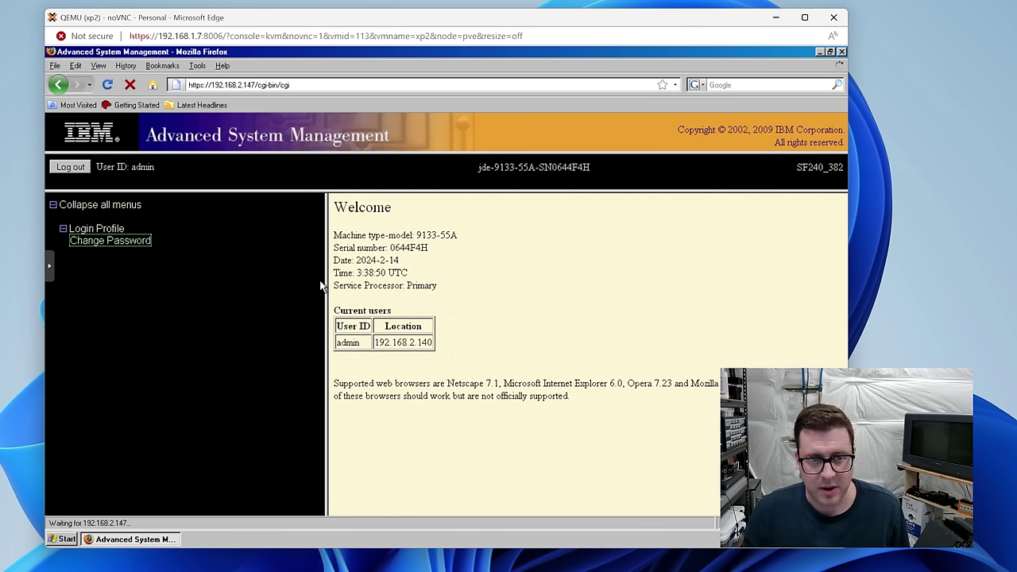
click(446, 230)
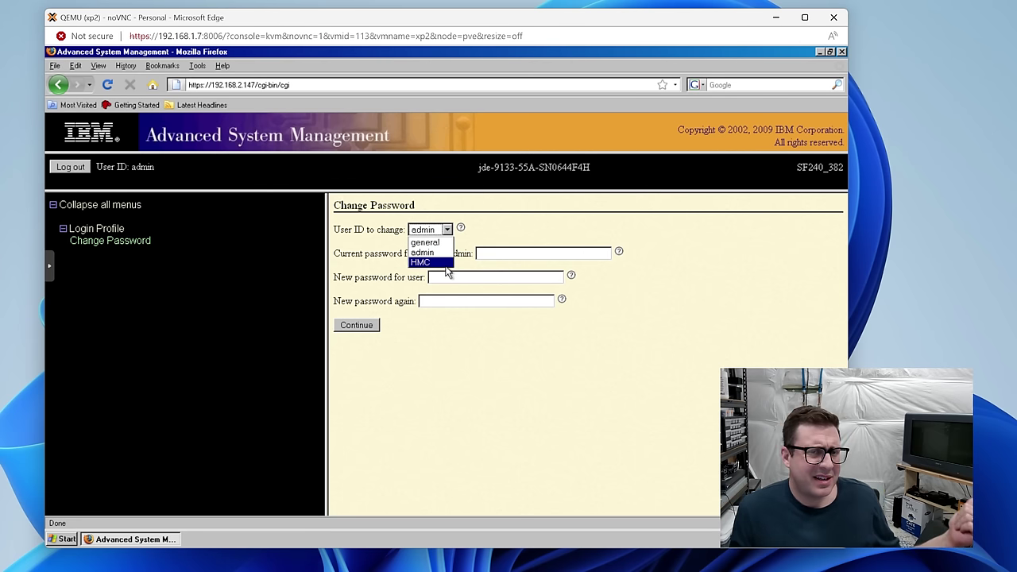
click(537, 216)
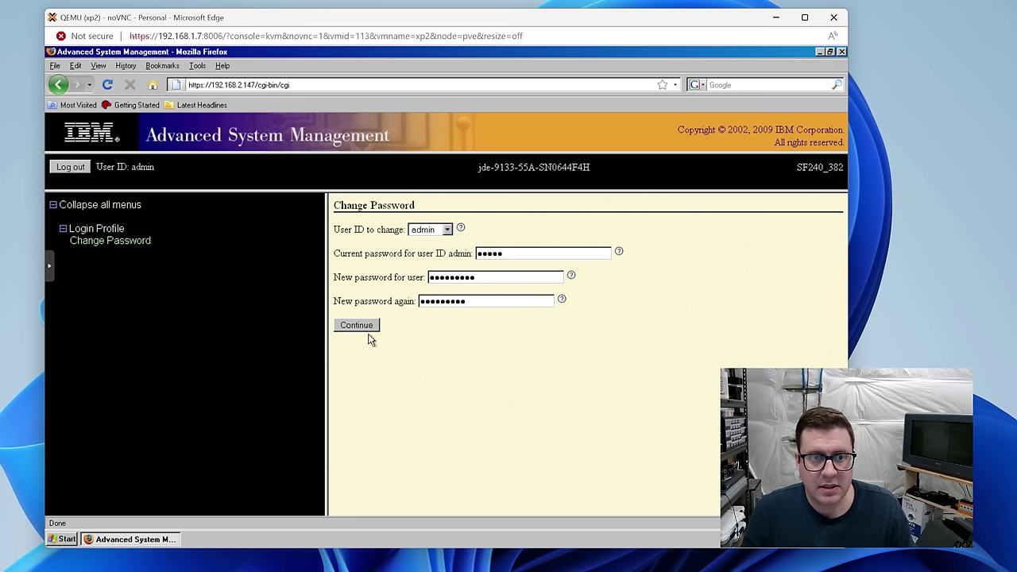
click(371, 327)
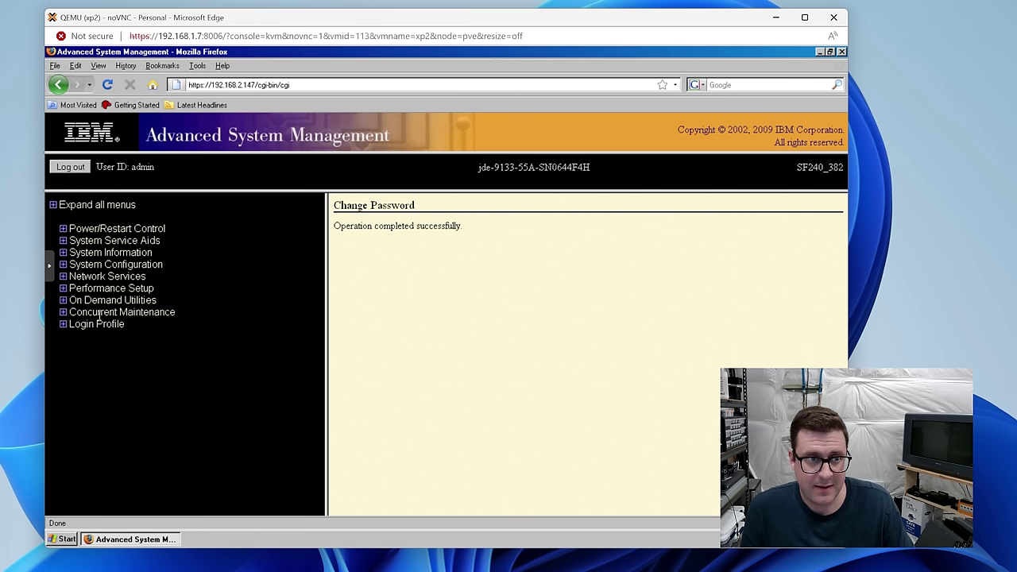
Step: View and close the Real-time Progress Indicator, then go to the Hardware Management Consoles page
click(63, 251)
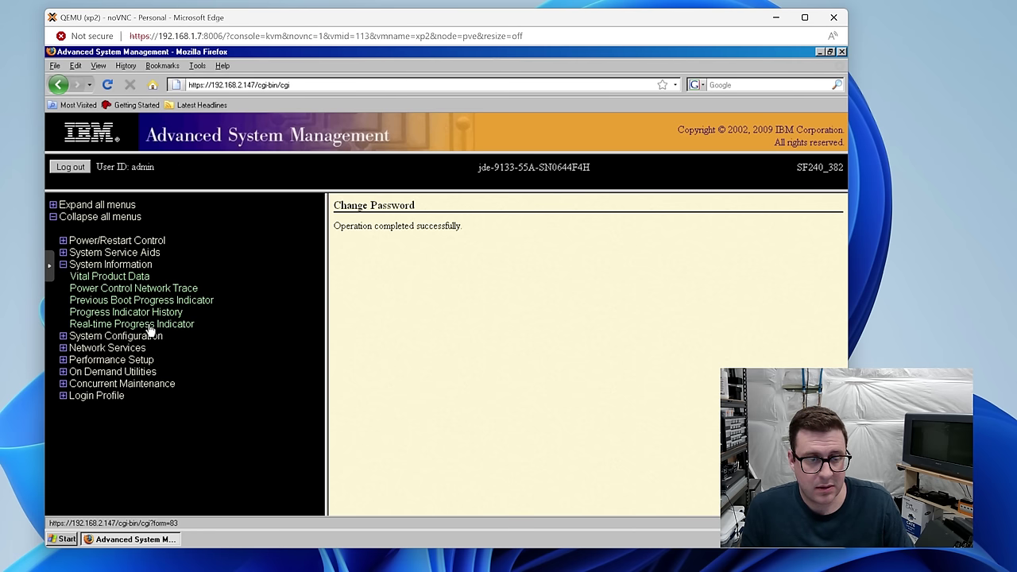
click(148, 328)
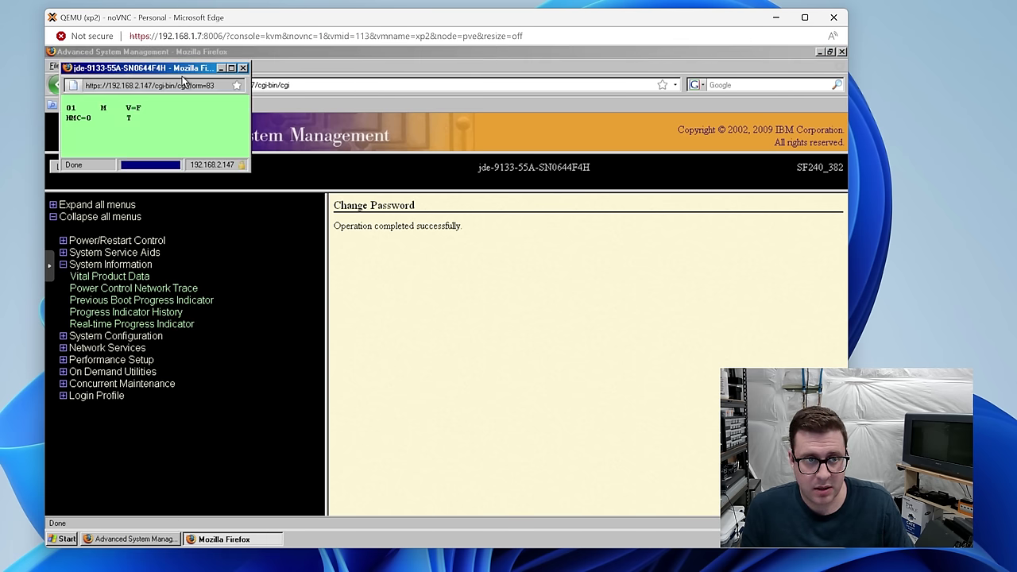
drag(167, 66, 523, 251)
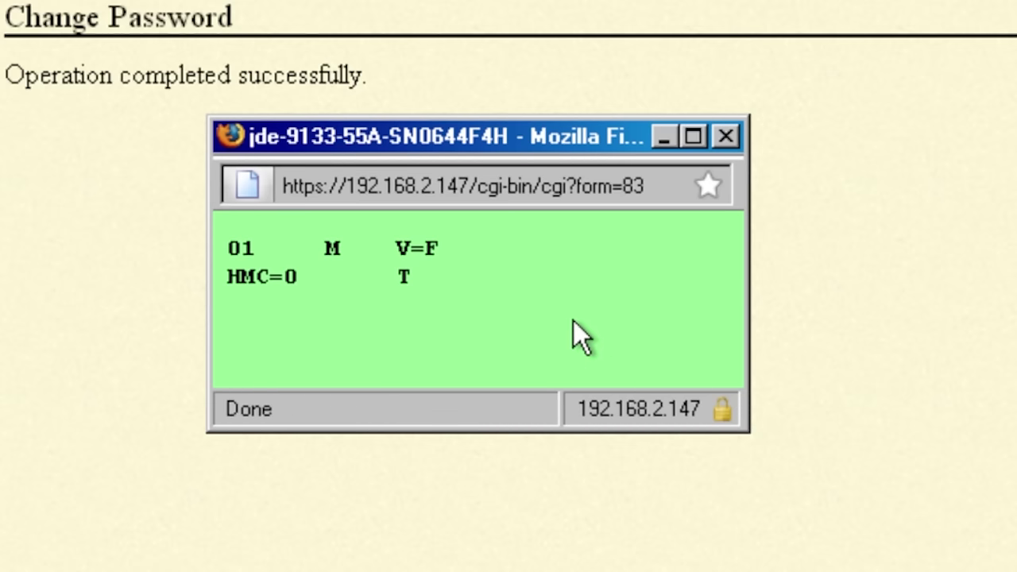
click(725, 137)
click(107, 276)
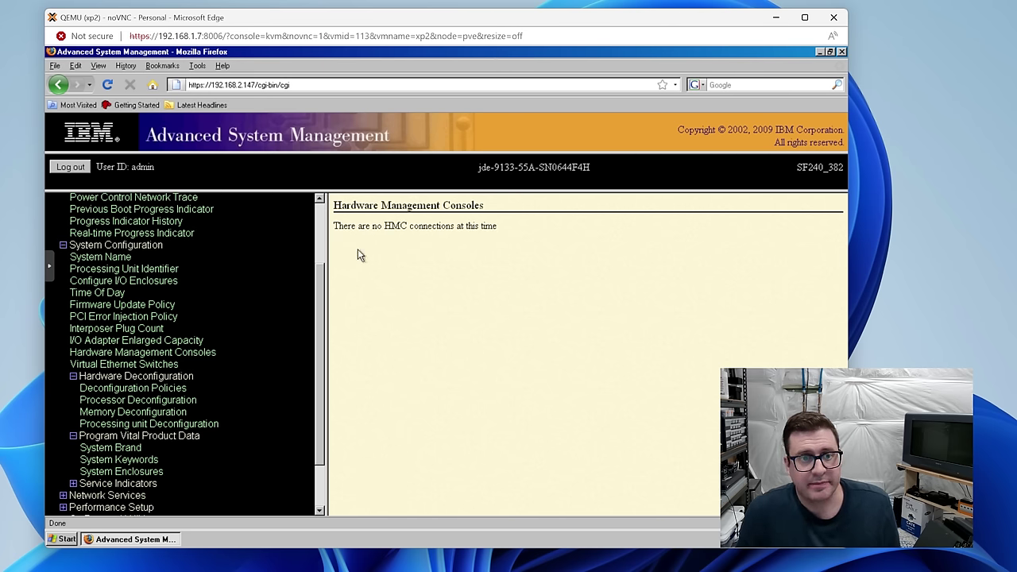
Step: Change the eth0 IP address to 192.168.1.156 in Network Configuration and submit
drag(395, 223, 453, 226)
click(347, 412)
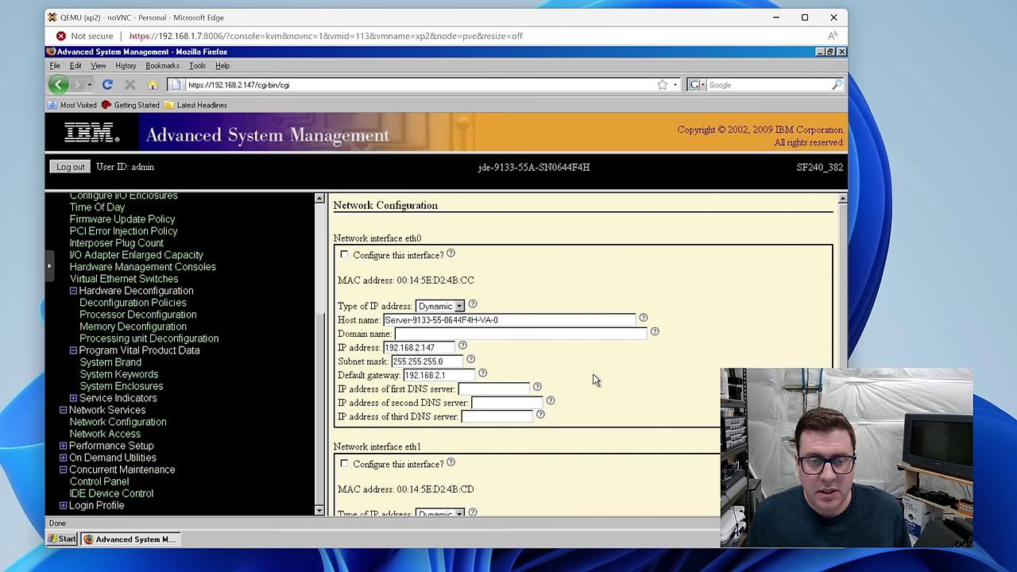
drag(434, 347, 418, 349)
text(1)
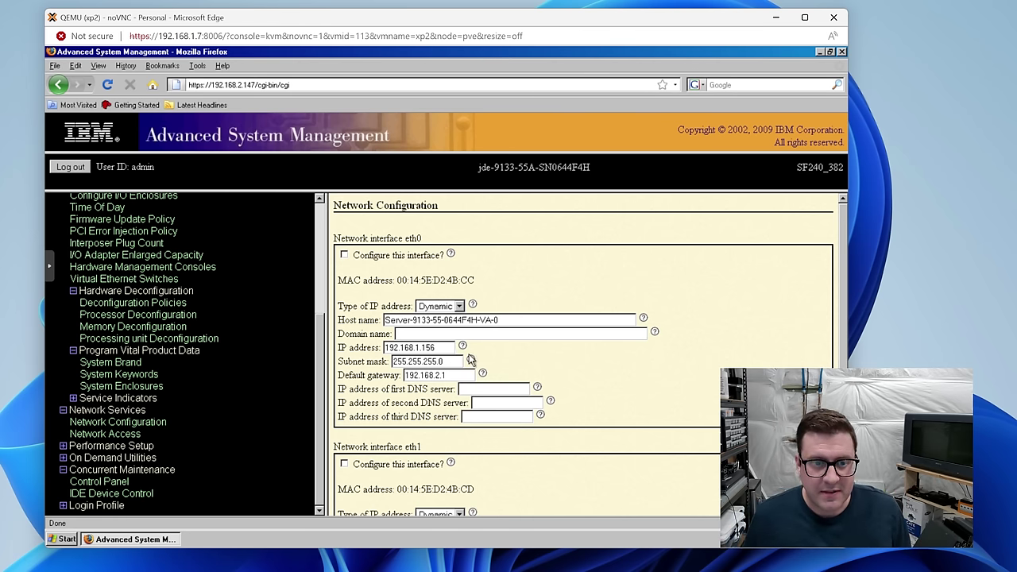
scroll(665, 316, down, 4)
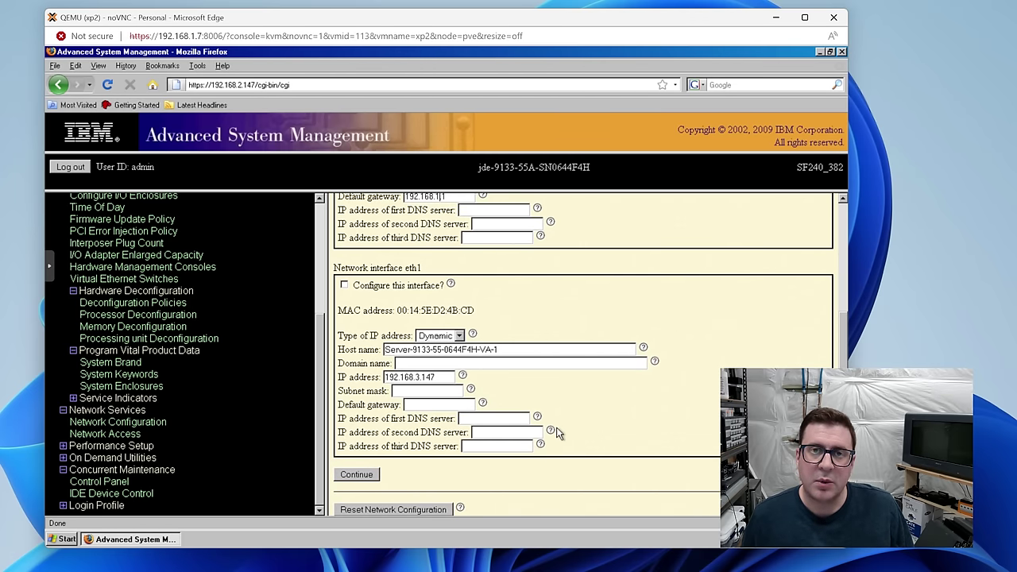
click(368, 475)
Step: Correct the eth0 default gateway to 192.168.1.1, enable Configure this interface, and save
key(BackSpace)
text(1)
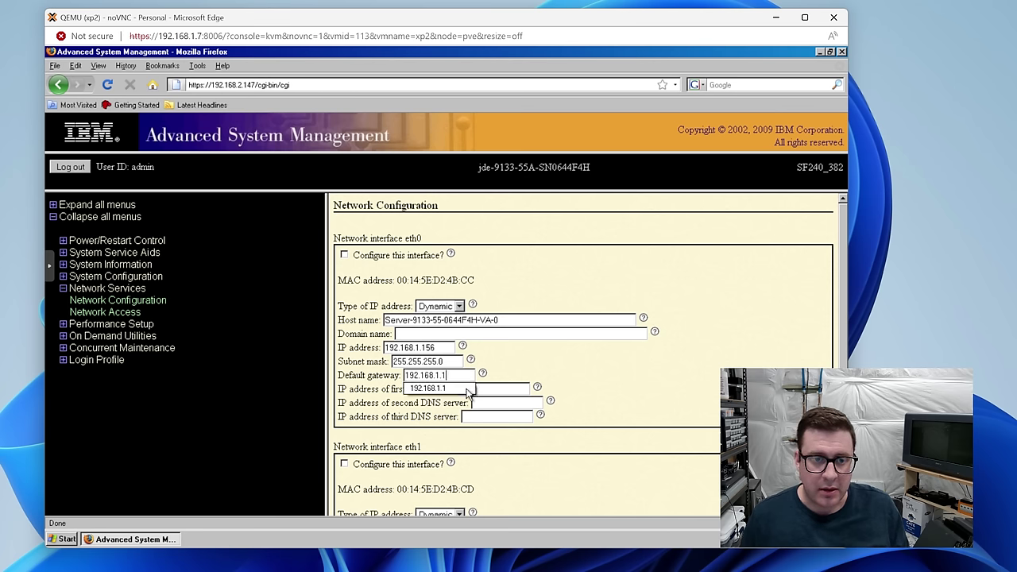
click(445, 272)
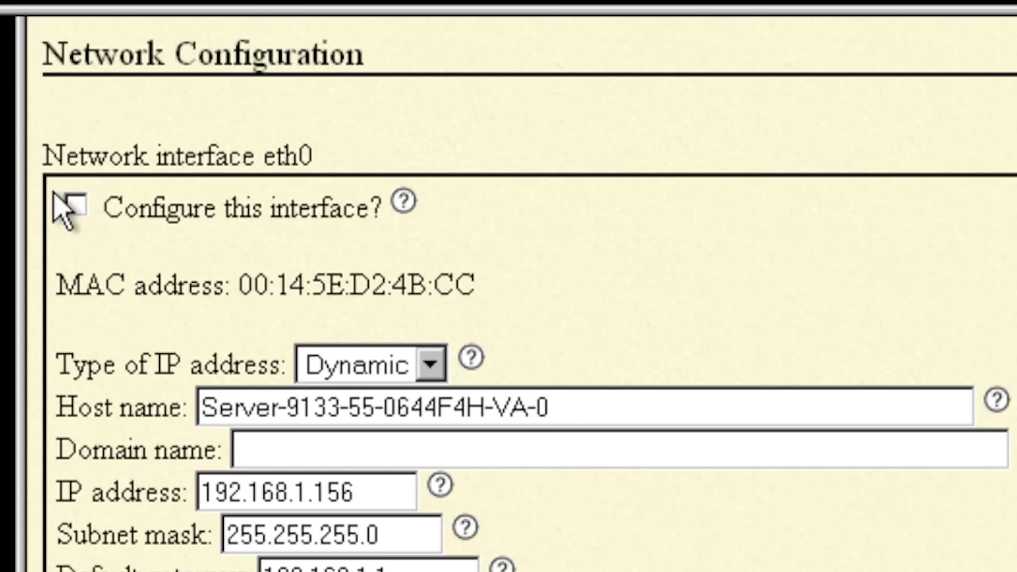
click(74, 208)
scroll(115, 287, down, 5)
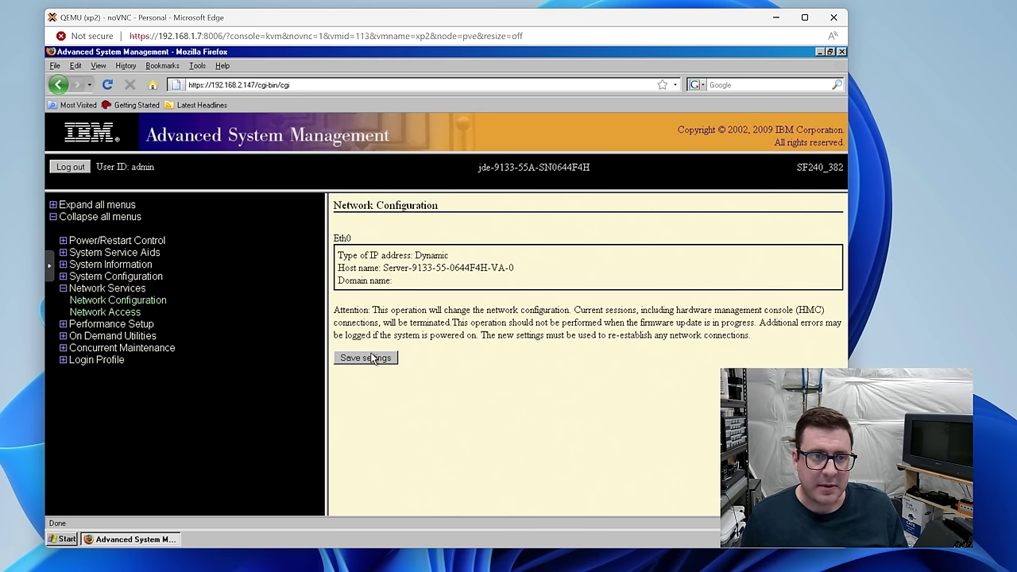
click(371, 357)
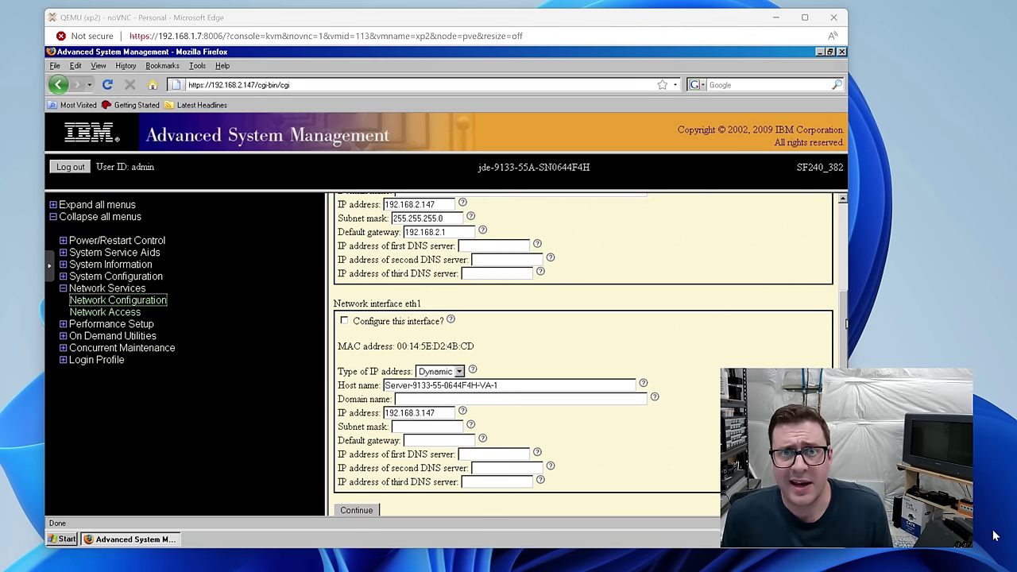
scroll(503, 417, down, 3)
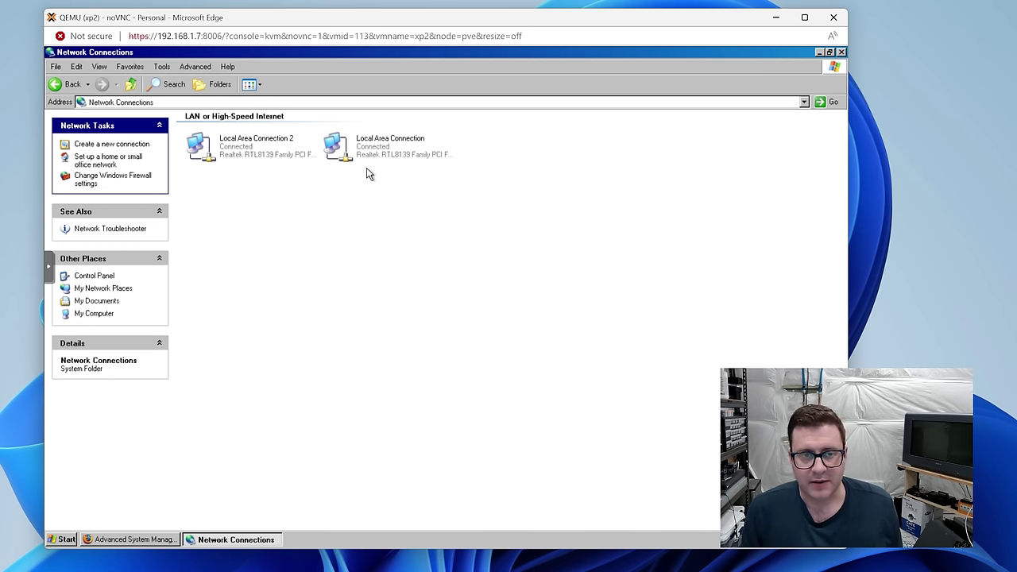
Step: Check the IP details of Local Area Connection 2 and Local Area Connection, then minimize to Firefox
click(272, 146)
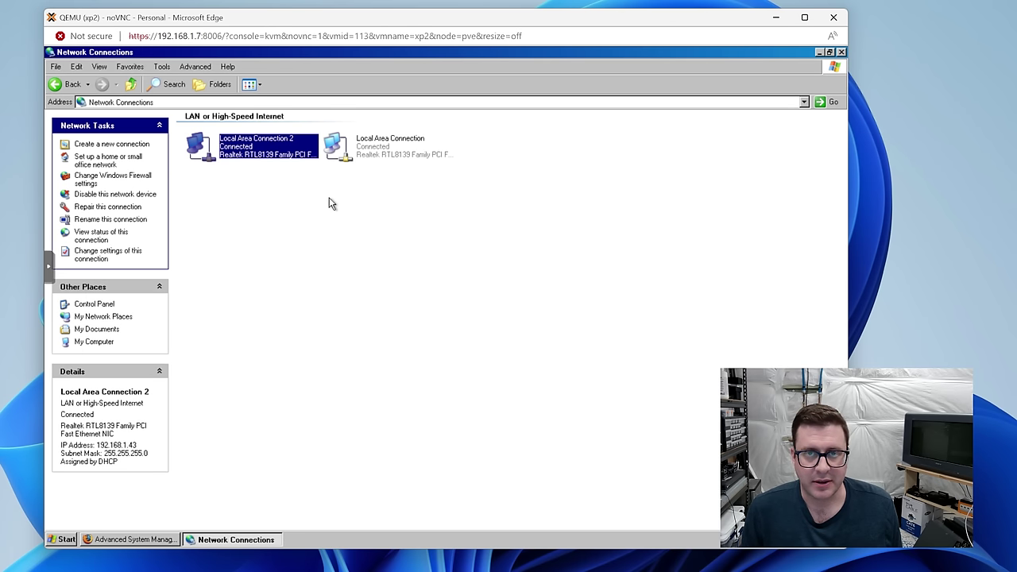
click(382, 145)
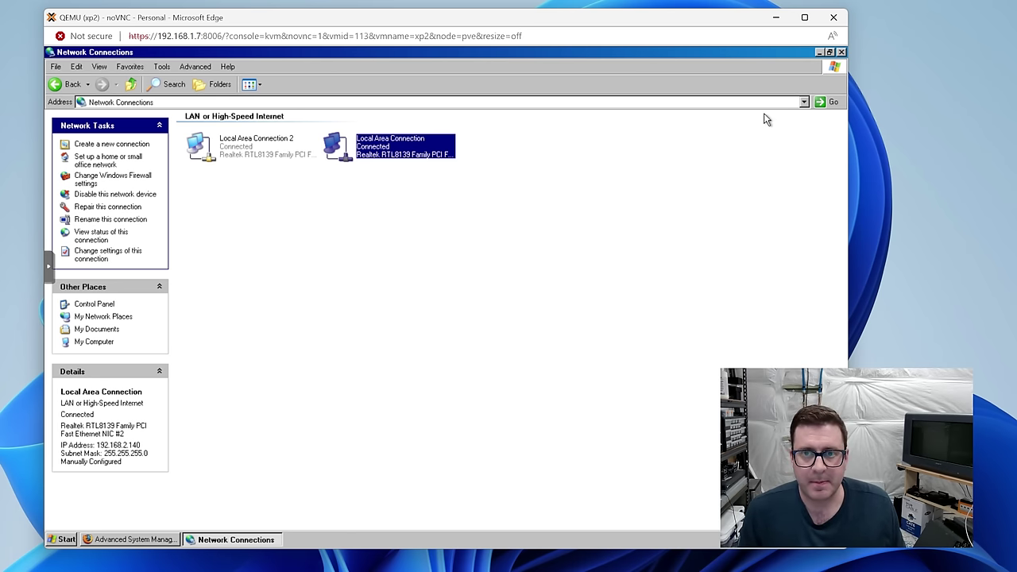
click(820, 53)
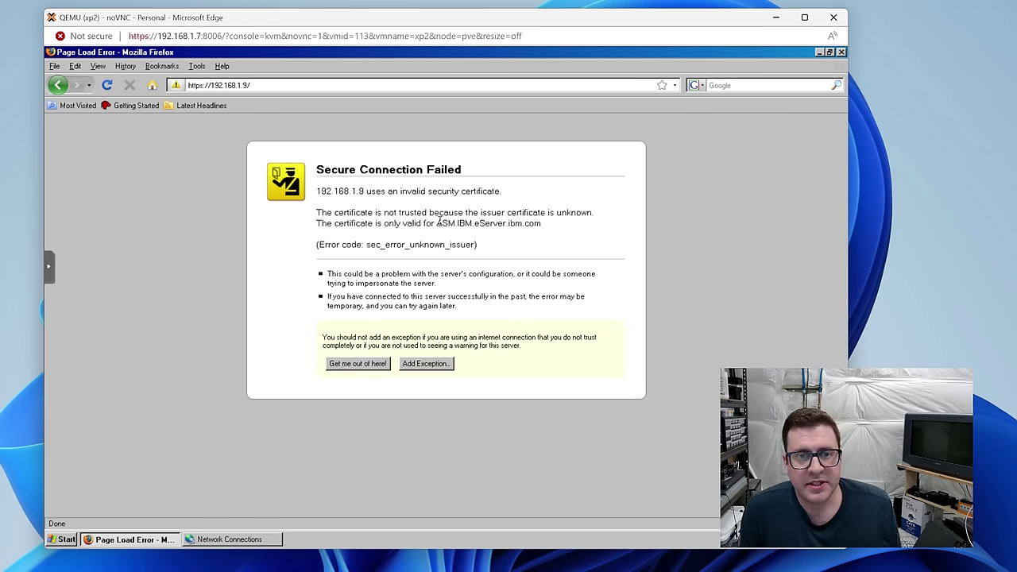
Step: Add a security exception trusting the 192.168.1.9 server certificate
drag(437, 223, 548, 225)
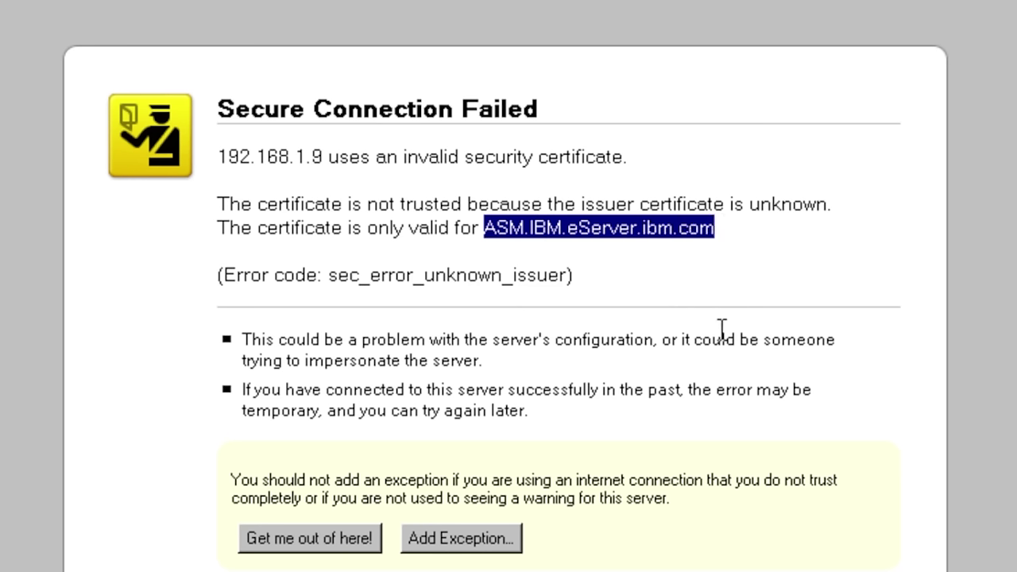
click(714, 296)
click(439, 528)
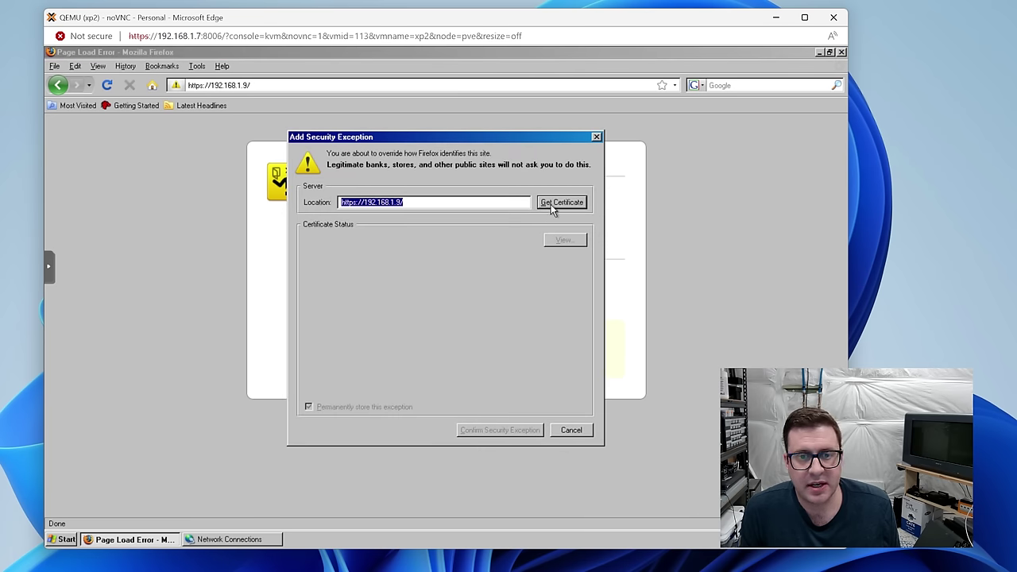
click(551, 204)
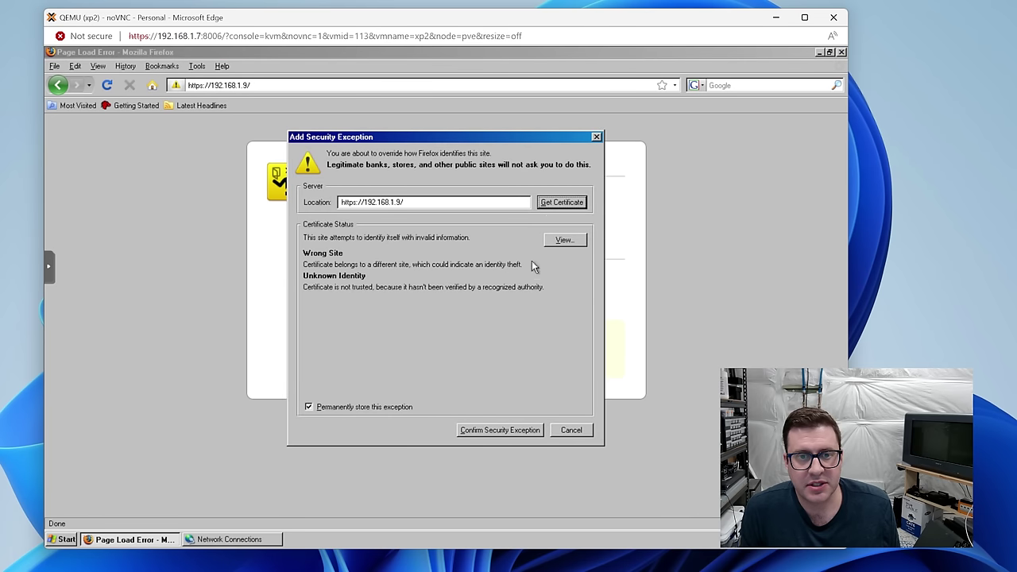
click(508, 426)
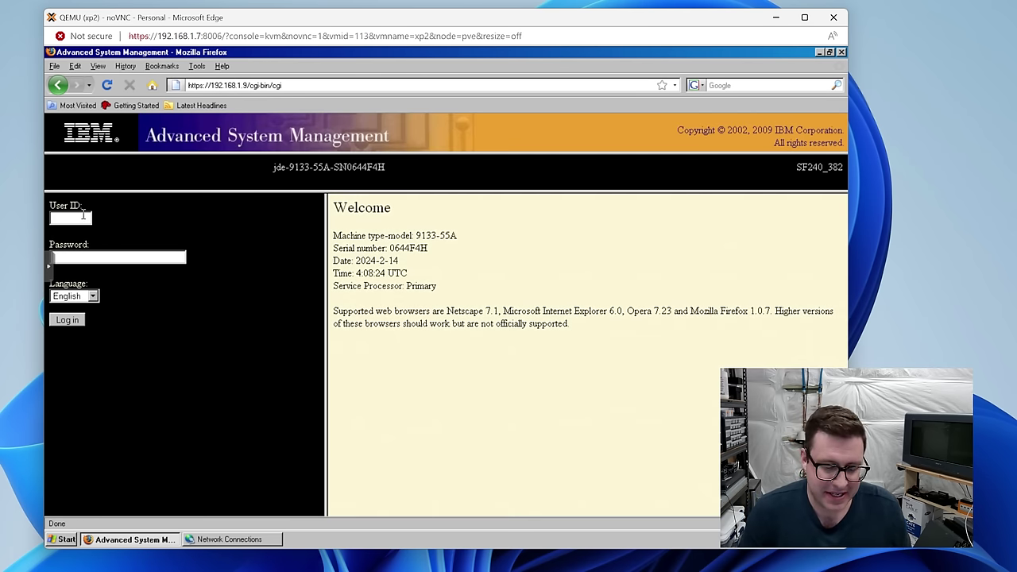
Step: Log in to Advanced System Management with the admin user ID
click(83, 216)
text(admin)
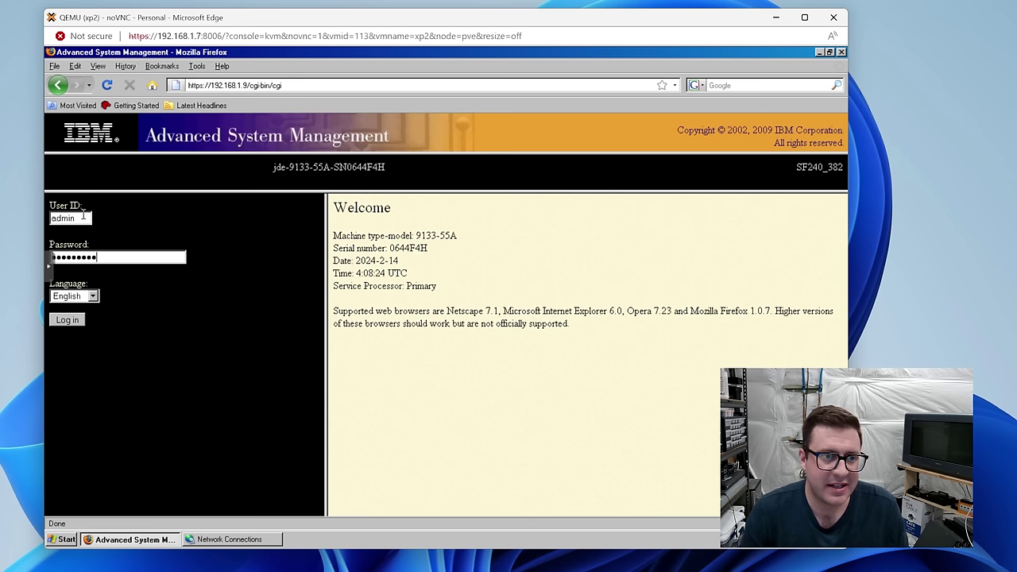
key(Return)
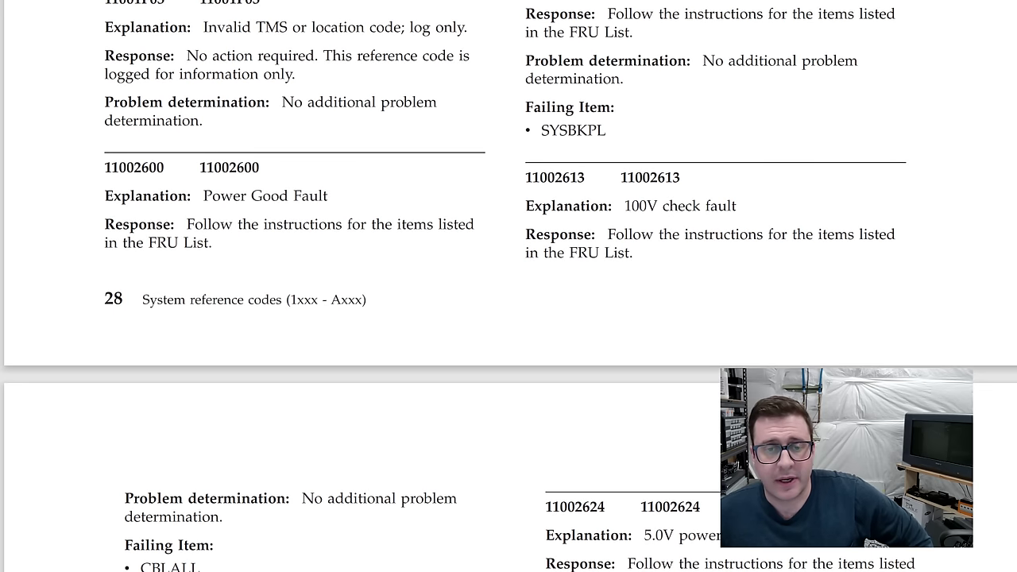
Step: Highlight the manual's explanation of 11002613 as a 100V check fault
drag(623, 206, 717, 206)
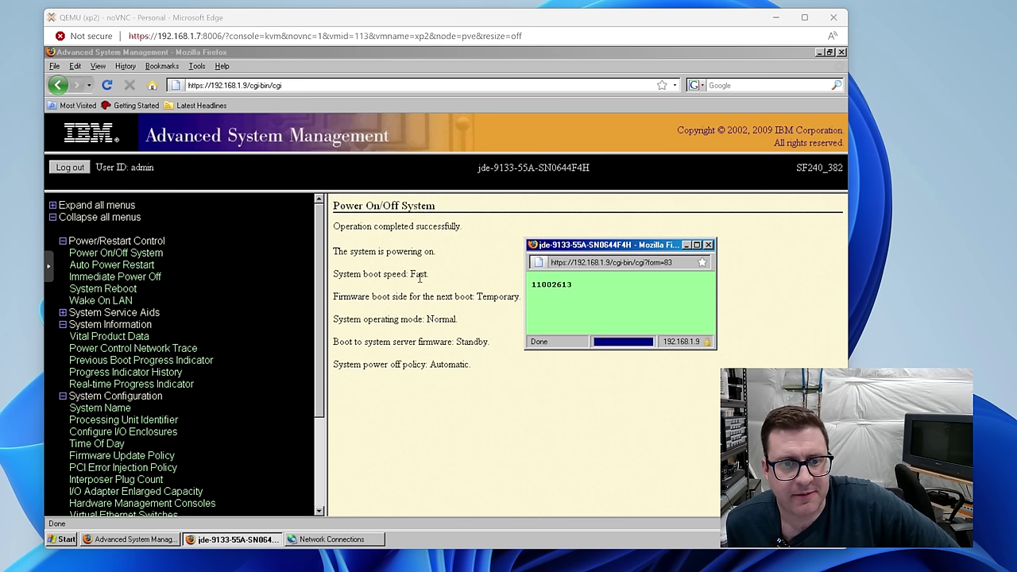
Step: Select the progress code 11002613 shown in the Real-time Progress Indicator
double_click(548, 285)
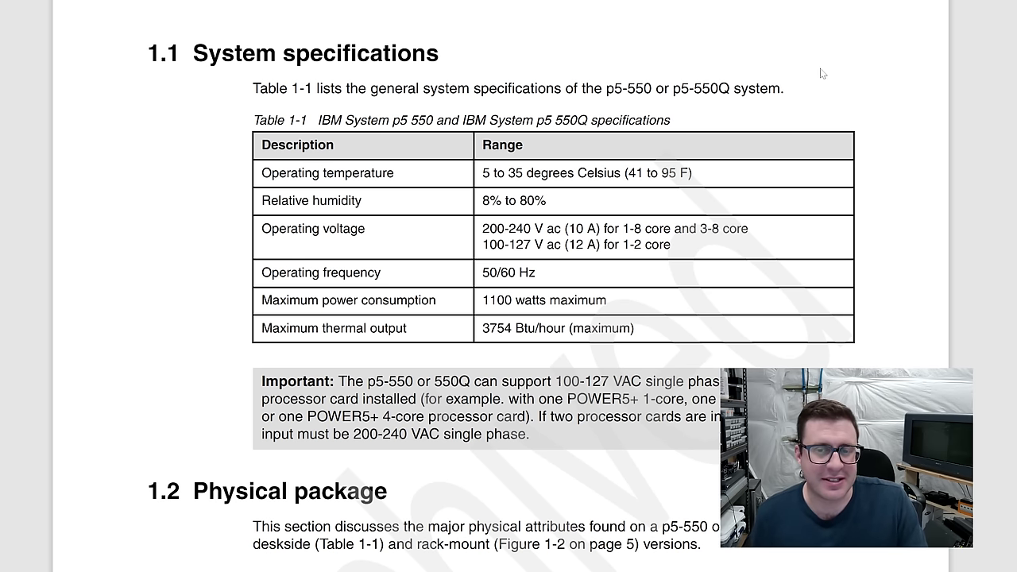
Step: Highlight the 550Q model name and the two-processor-card 200-240 VAC single-phase requirement
double_click(711, 88)
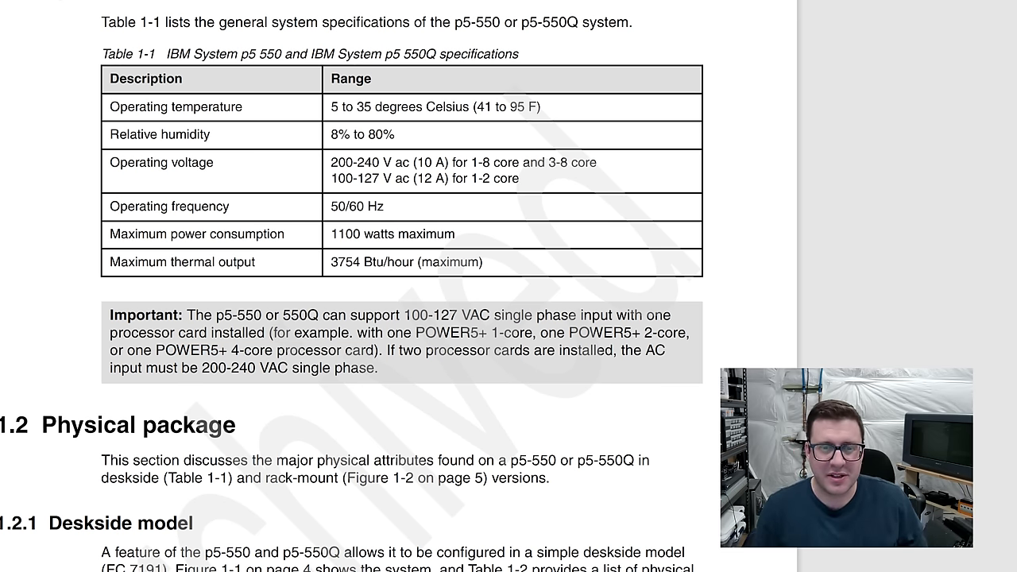
drag(387, 350, 395, 389)
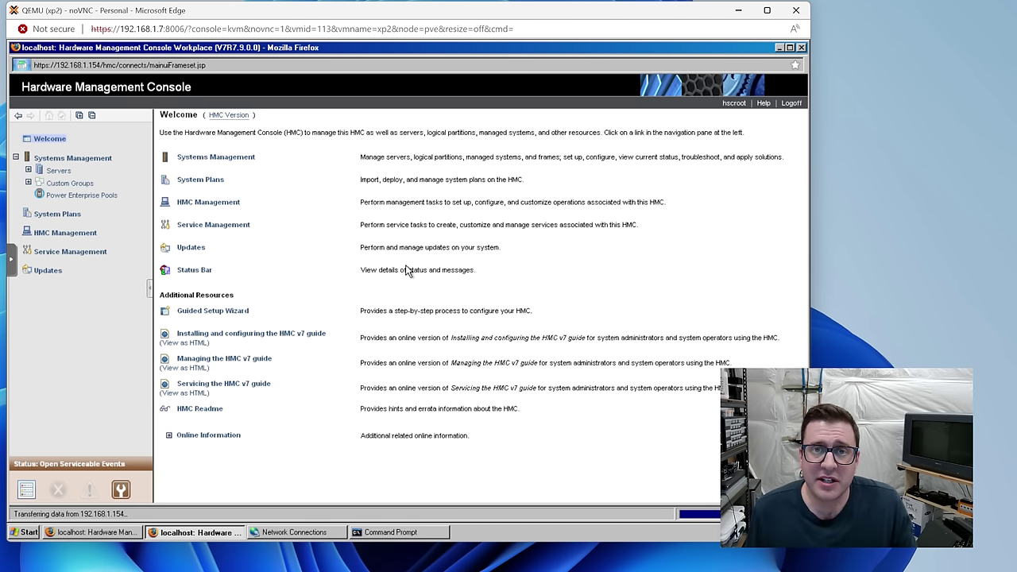
Step: Show Systems Management > Servers and launch Add Managed System
click(29, 170)
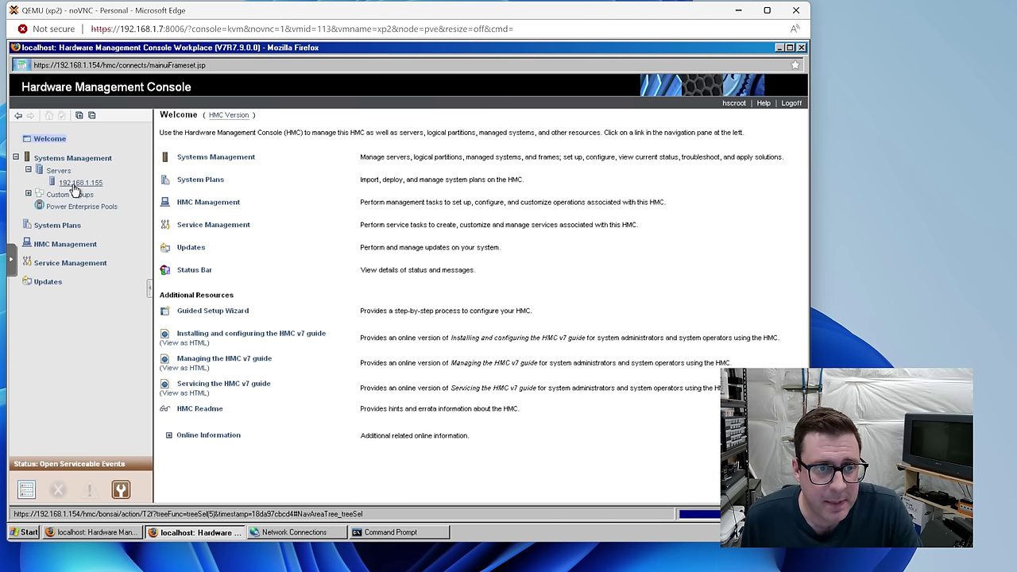
click(58, 171)
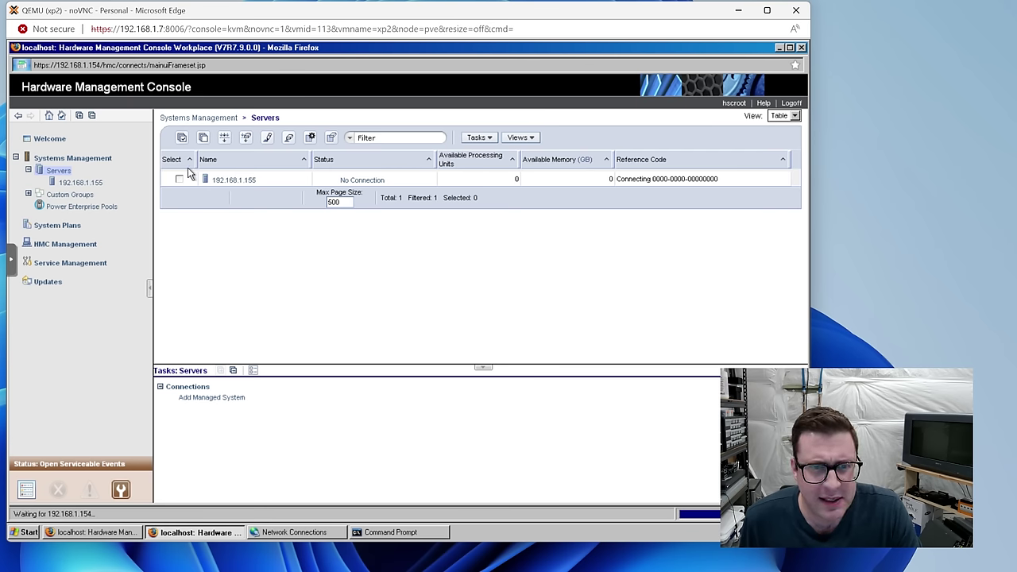
click(203, 397)
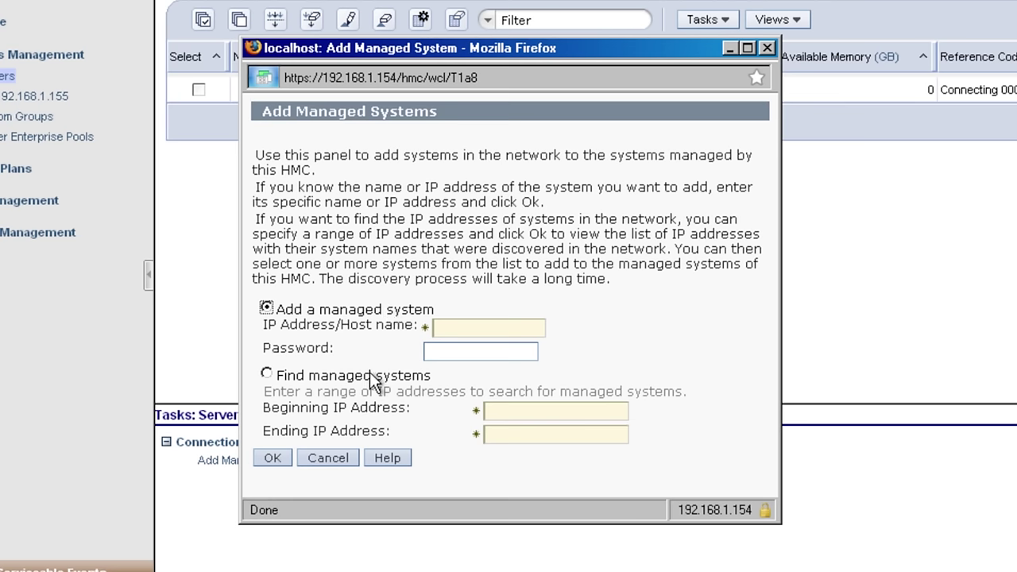
Step: Search for managed systems in the IP range 192.168.1.8 to 192.168.1.10
click(373, 380)
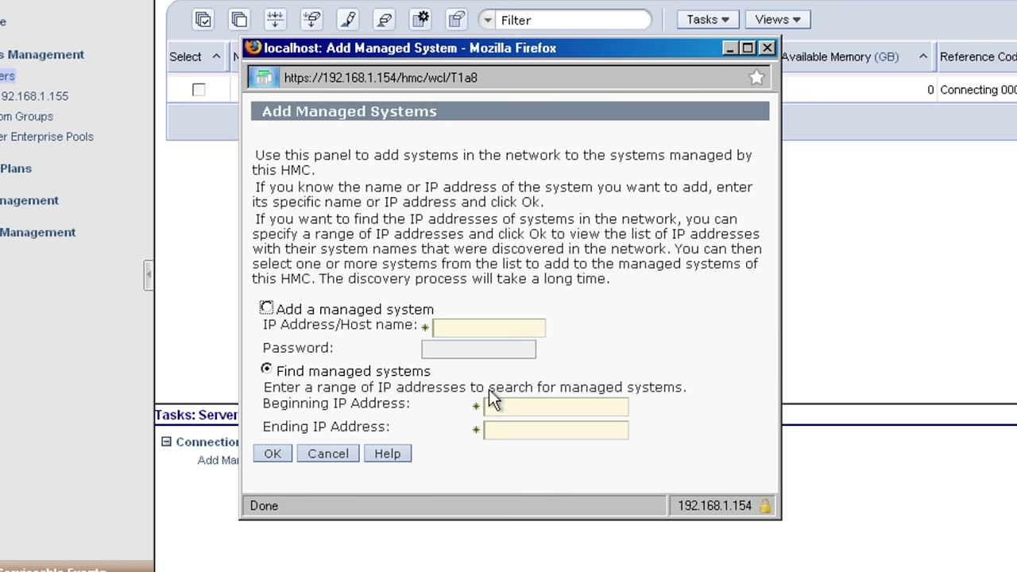
click(602, 404)
text(192.168.1.8)
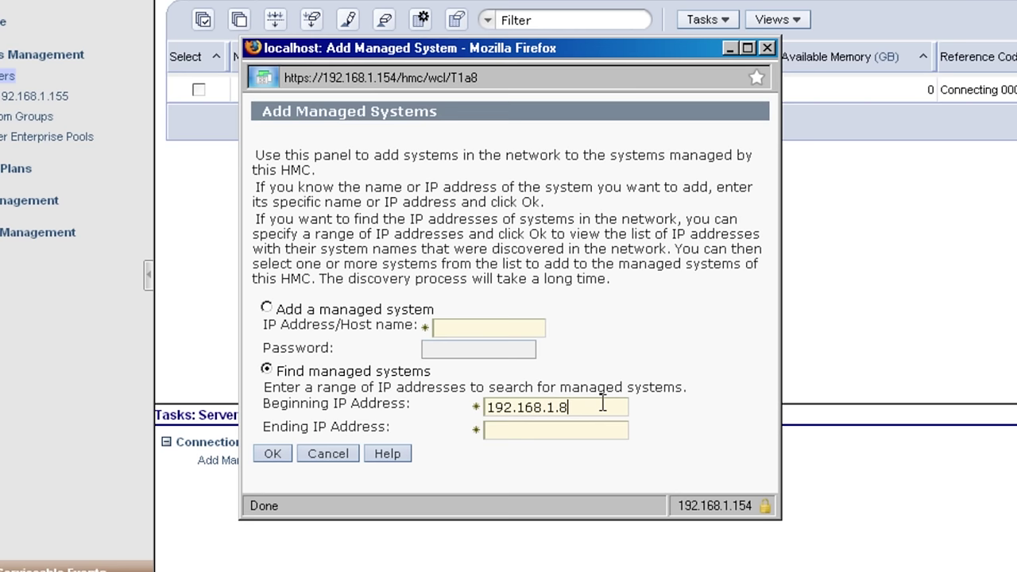
key(Tab)
text(192.168.1.10)
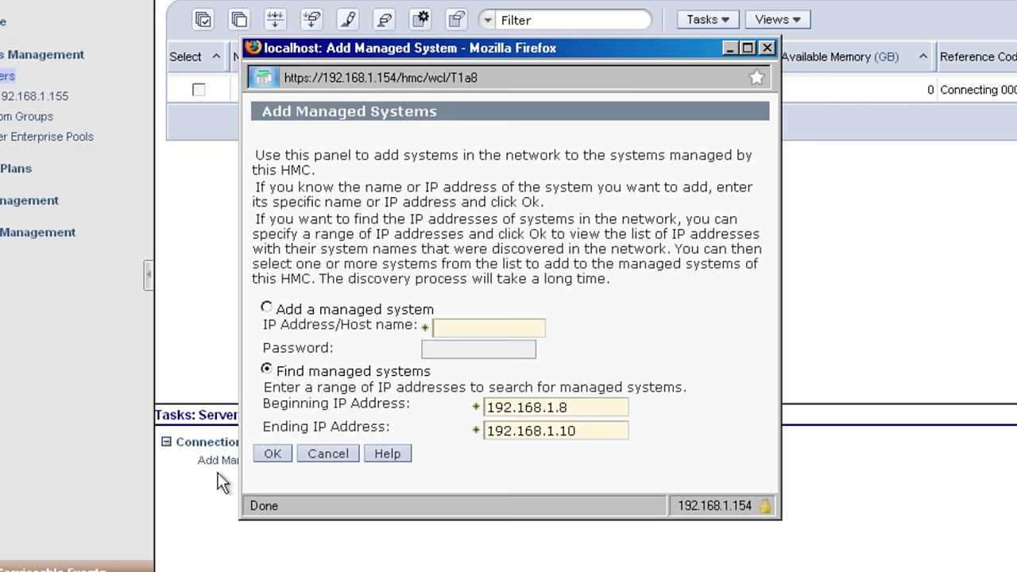
click(273, 453)
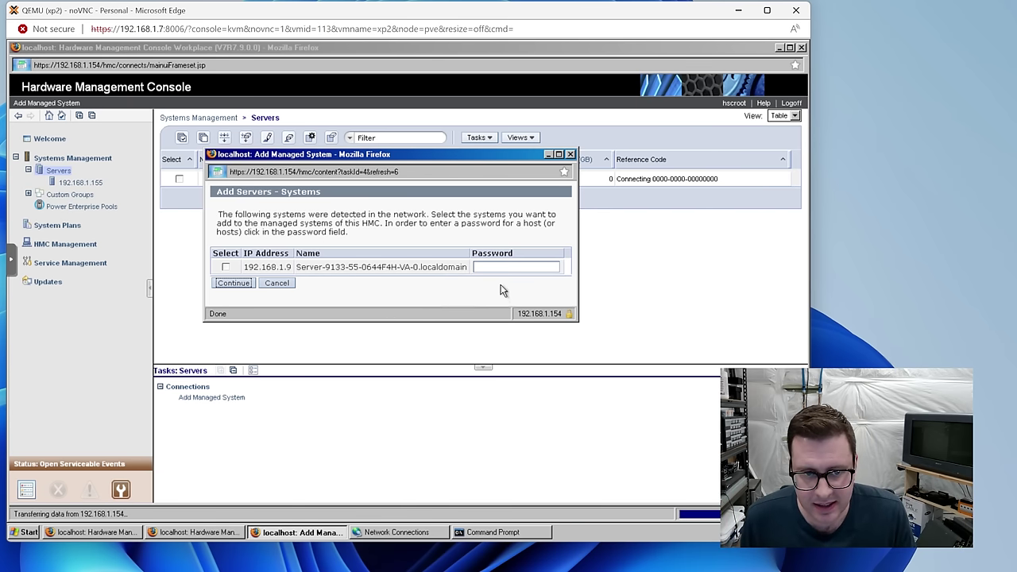
Step: Enter the server's password, select 192.168.1.9 and continue to confirmation
click(511, 266)
text(abcdefghi)
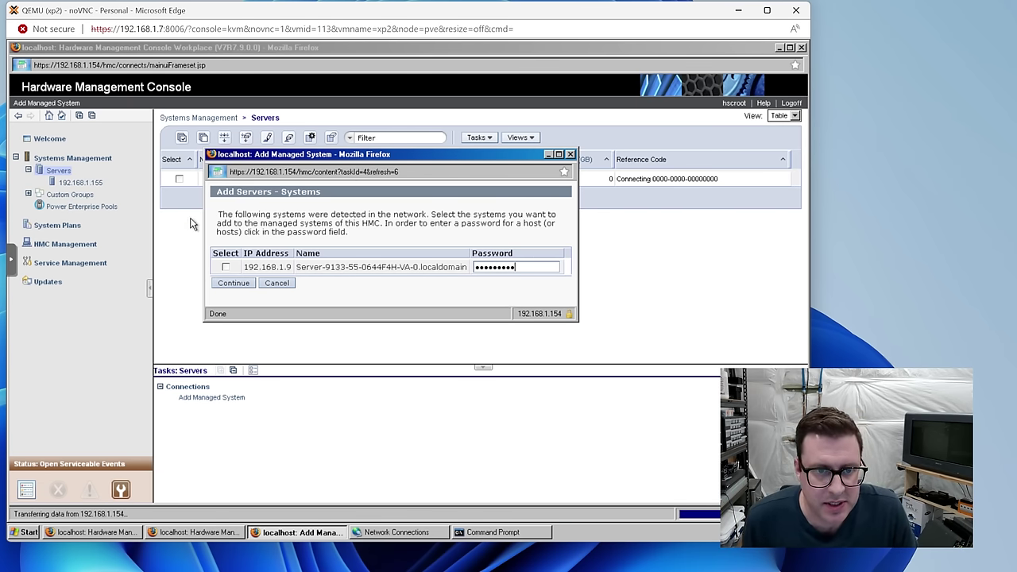
click(226, 267)
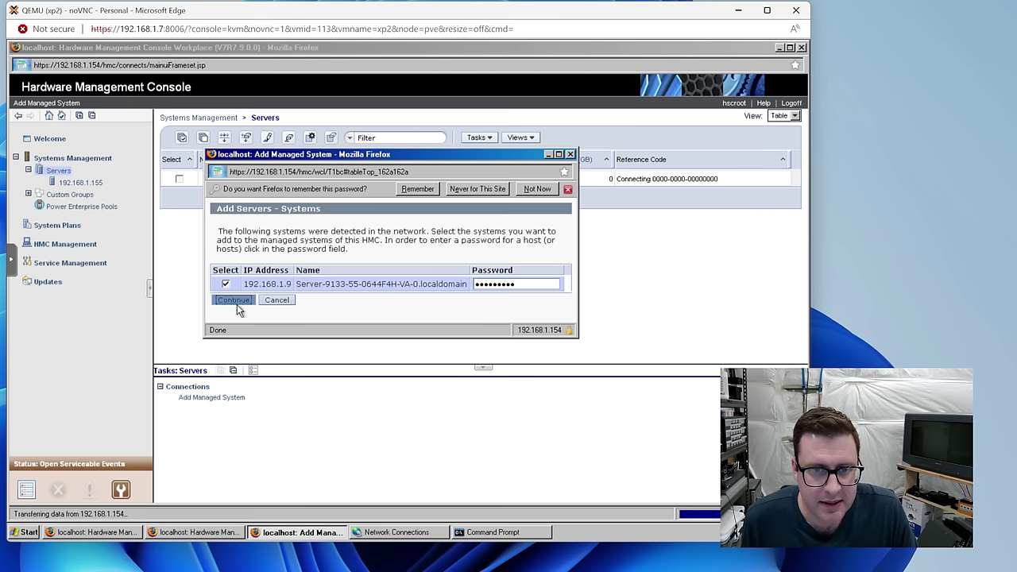
click(236, 302)
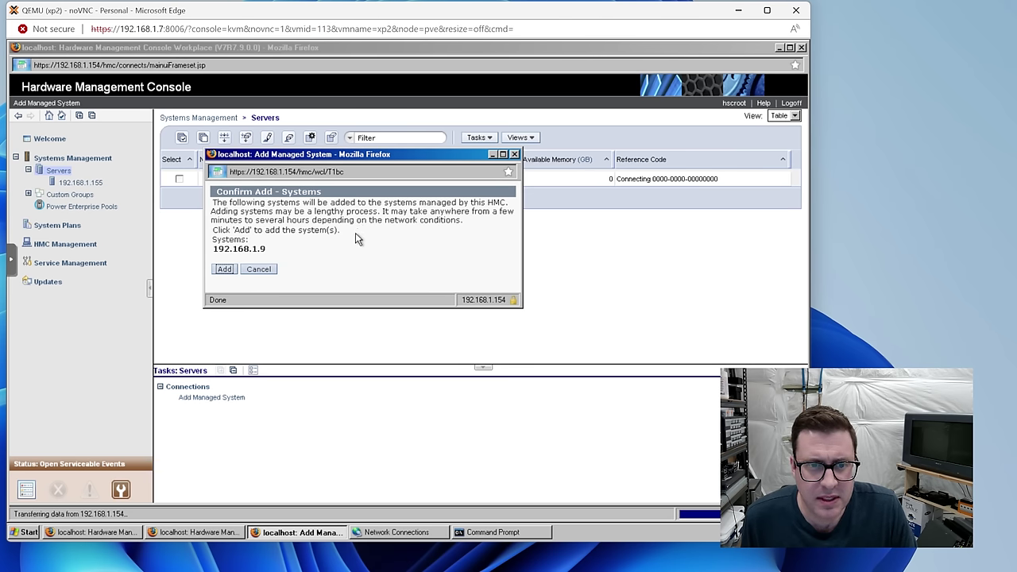
drag(256, 213, 384, 255)
click(365, 263)
Step: Add 192.168.1.9 and read the Help explaining Pending Authentication status
click(232, 267)
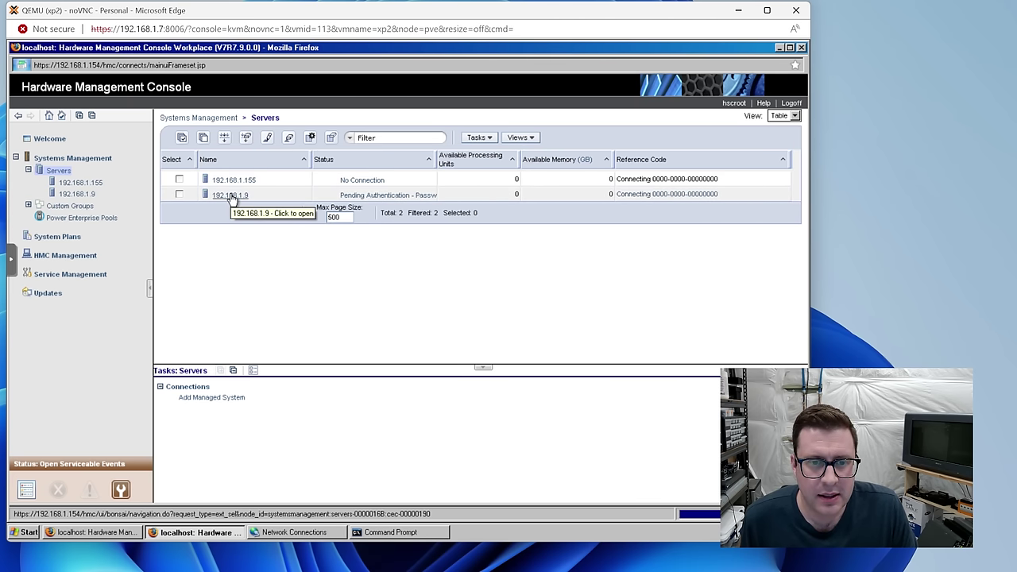
click(408, 197)
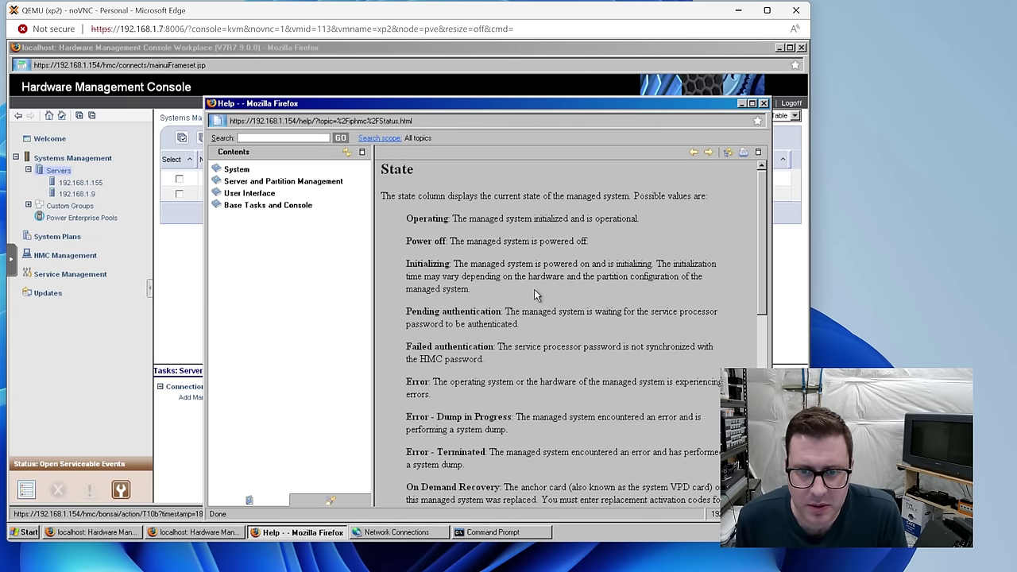
drag(505, 311, 614, 329)
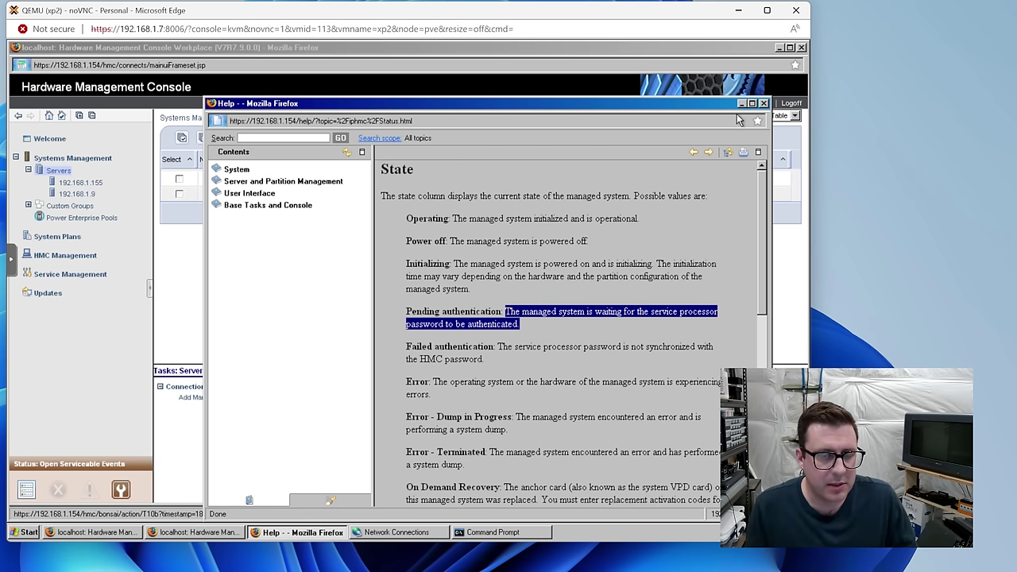
click(763, 104)
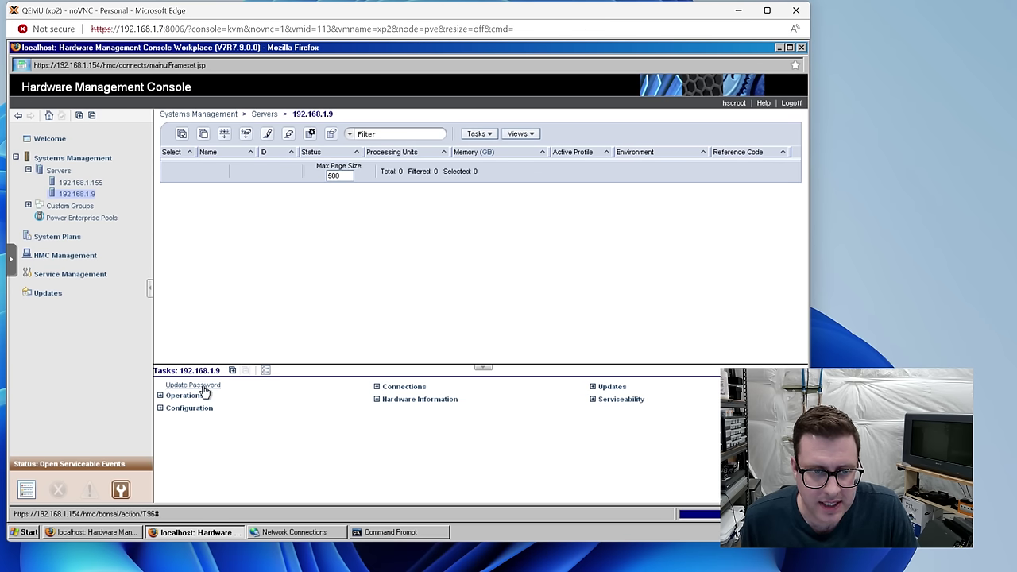
Step: Enter and verify the new HMC access password for 192.168.1.9
click(205, 386)
click(407, 320)
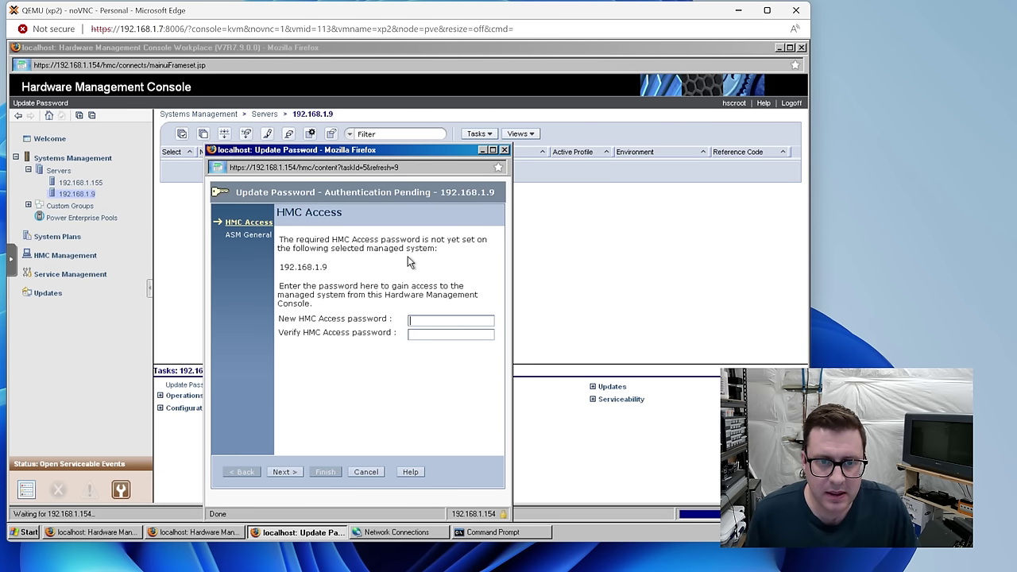
key(ctrl+v)
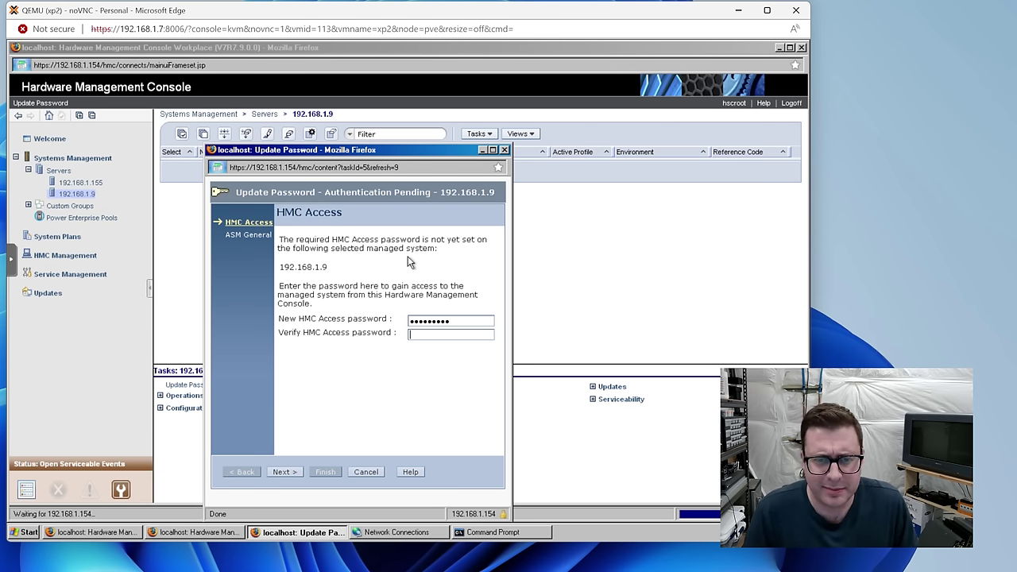
key(Tab)
text(**********)
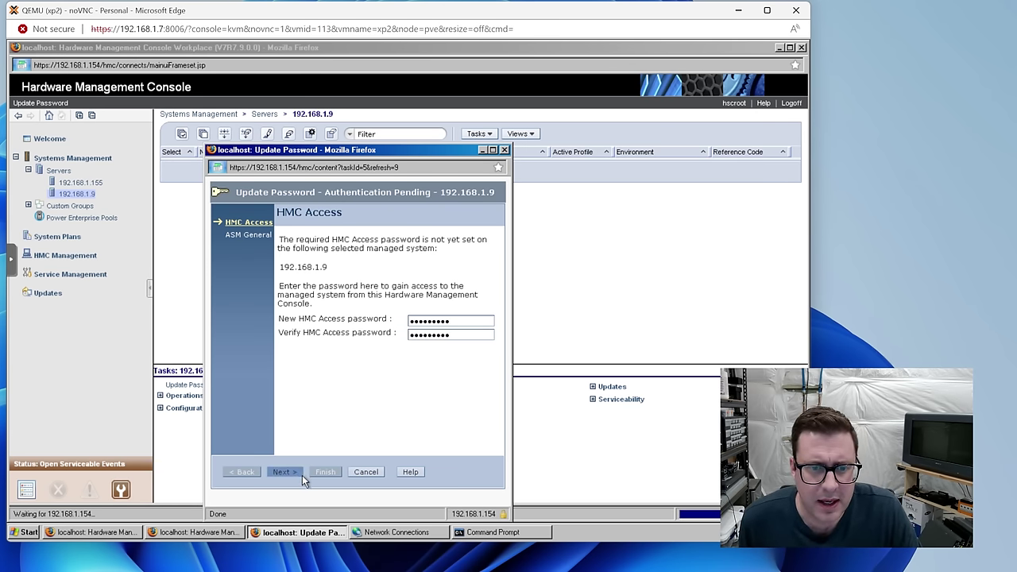
click(285, 472)
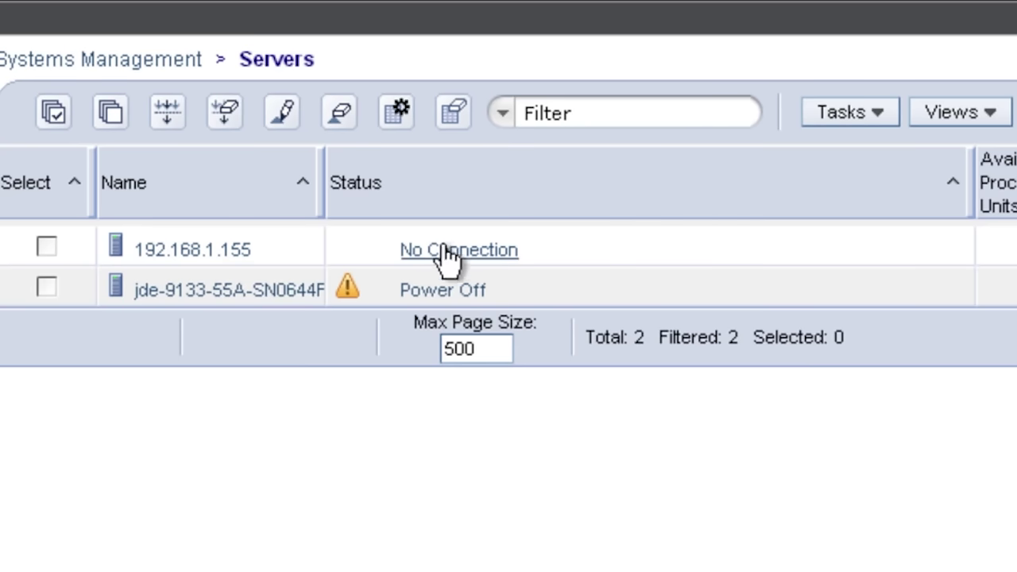
Step: Open jdedb's default profile from the server's partitions and remove missing I/O references
click(177, 292)
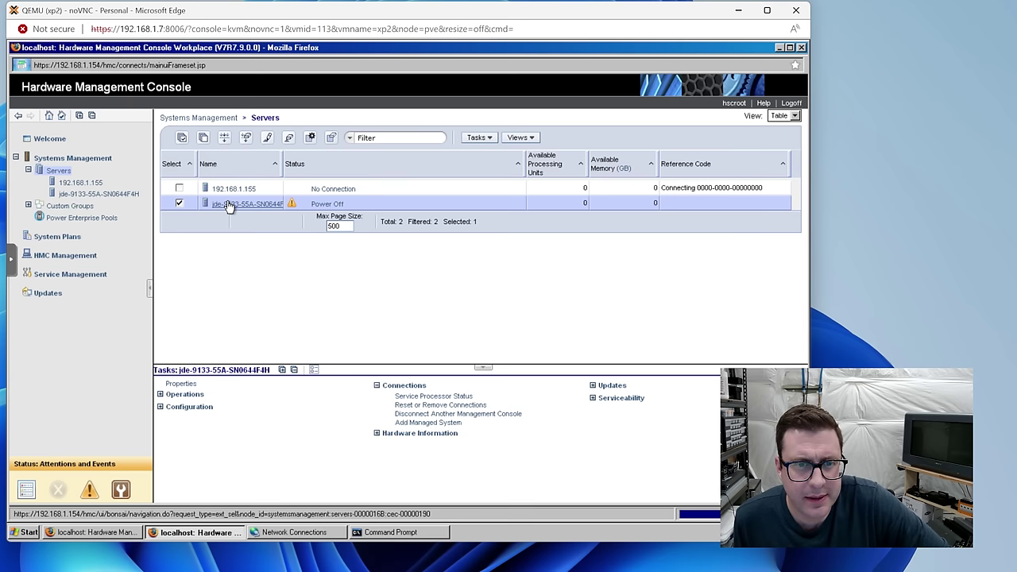
click(227, 205)
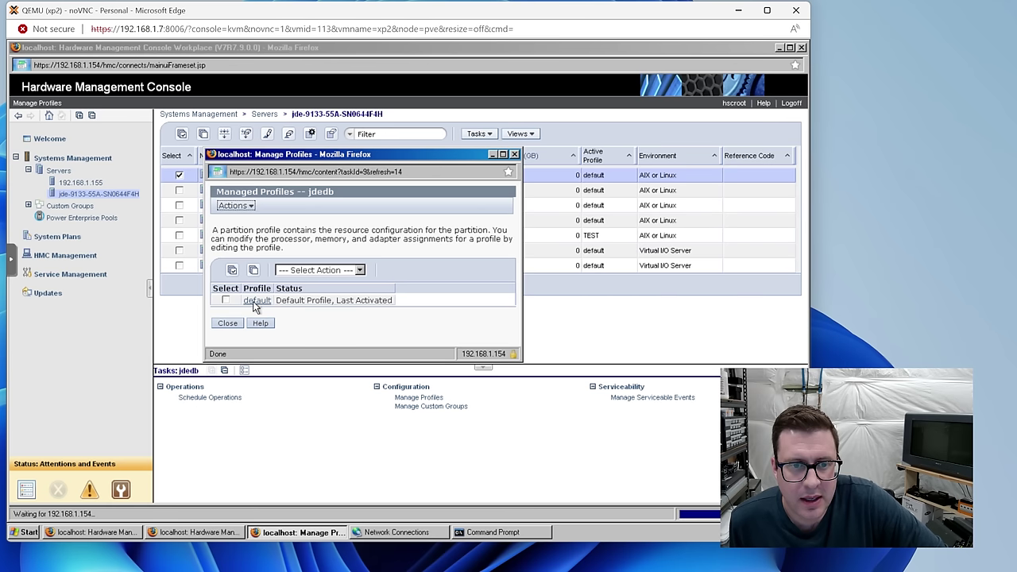
click(251, 302)
click(408, 259)
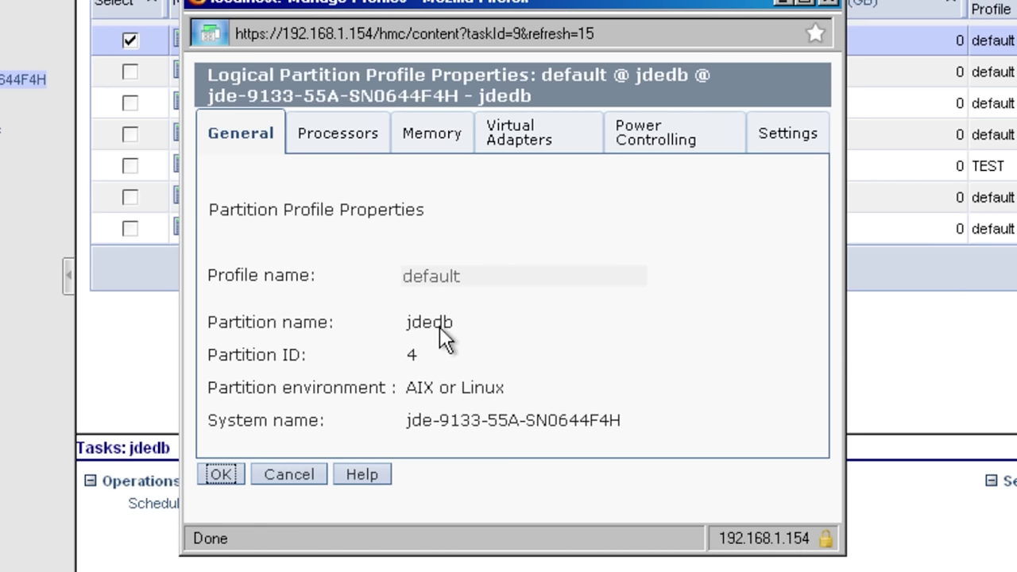
Step: Check the profile's Processors and Memory tabs: 2 GB minimum, 3 GB desired and maximum
drag(407, 327, 437, 328)
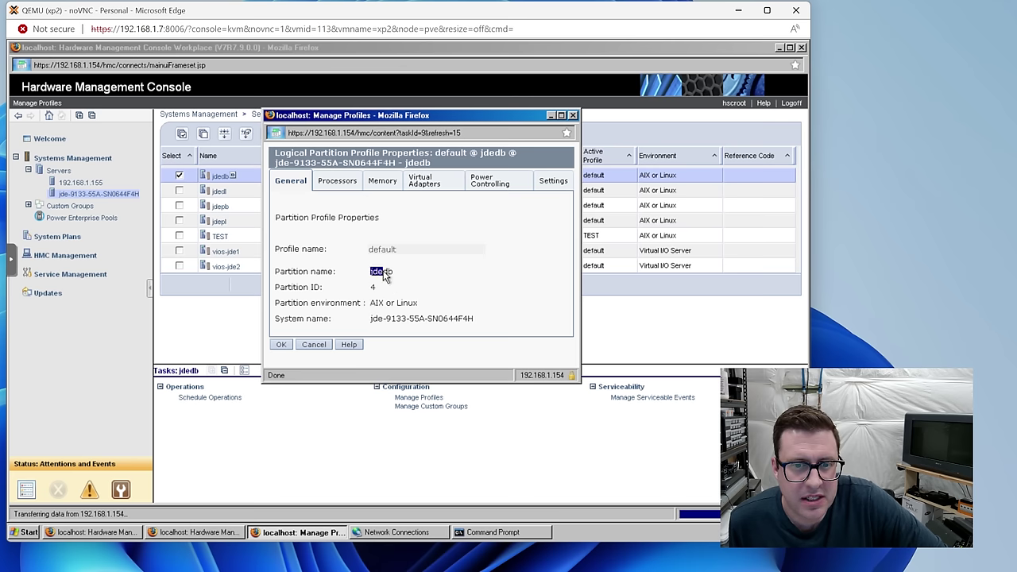
click(337, 180)
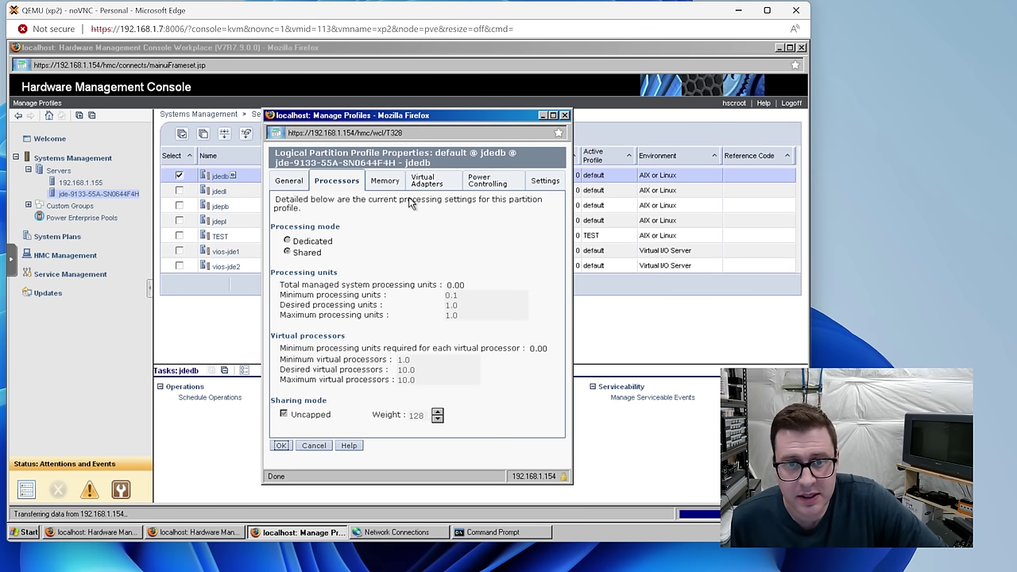
click(386, 181)
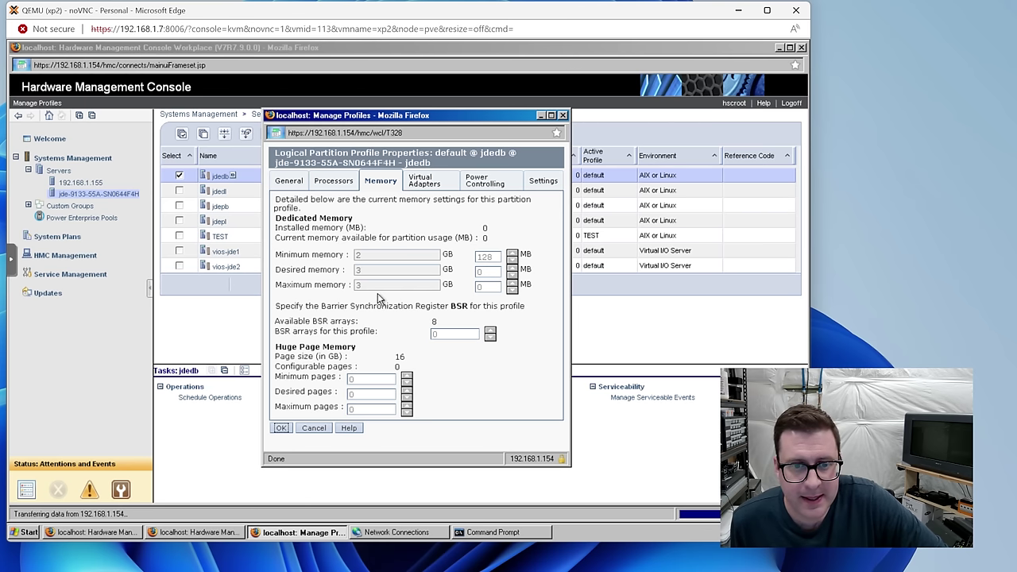
click(333, 181)
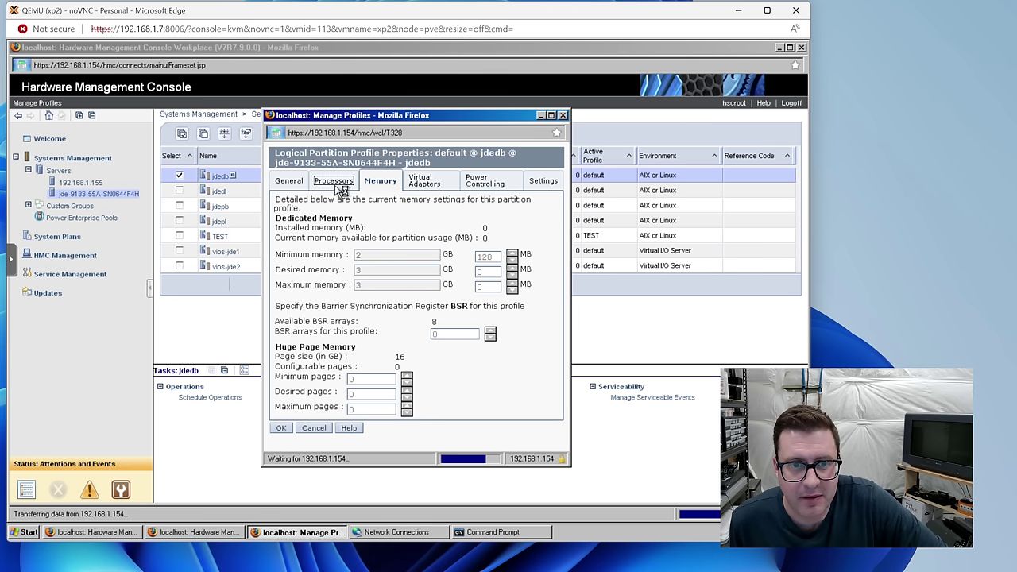